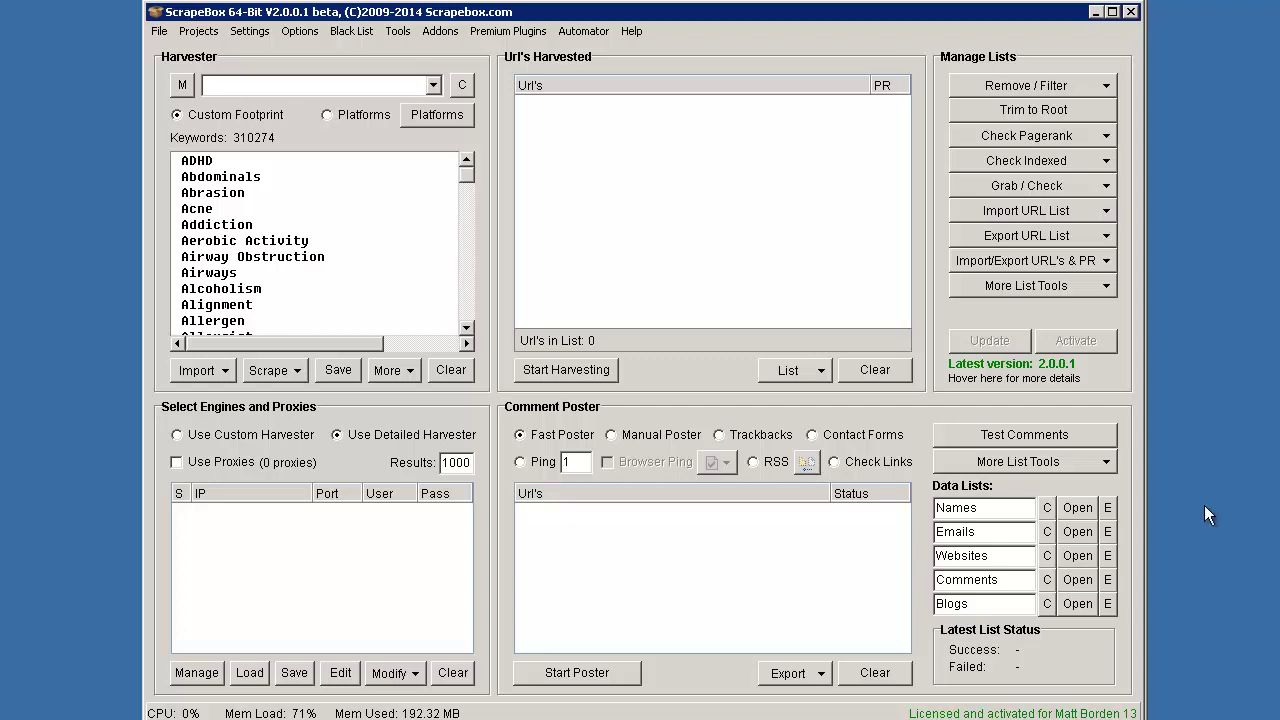
Switch harvesting to the Detailed Harvester for the 310274 loaded keywords
left_click(338, 436)
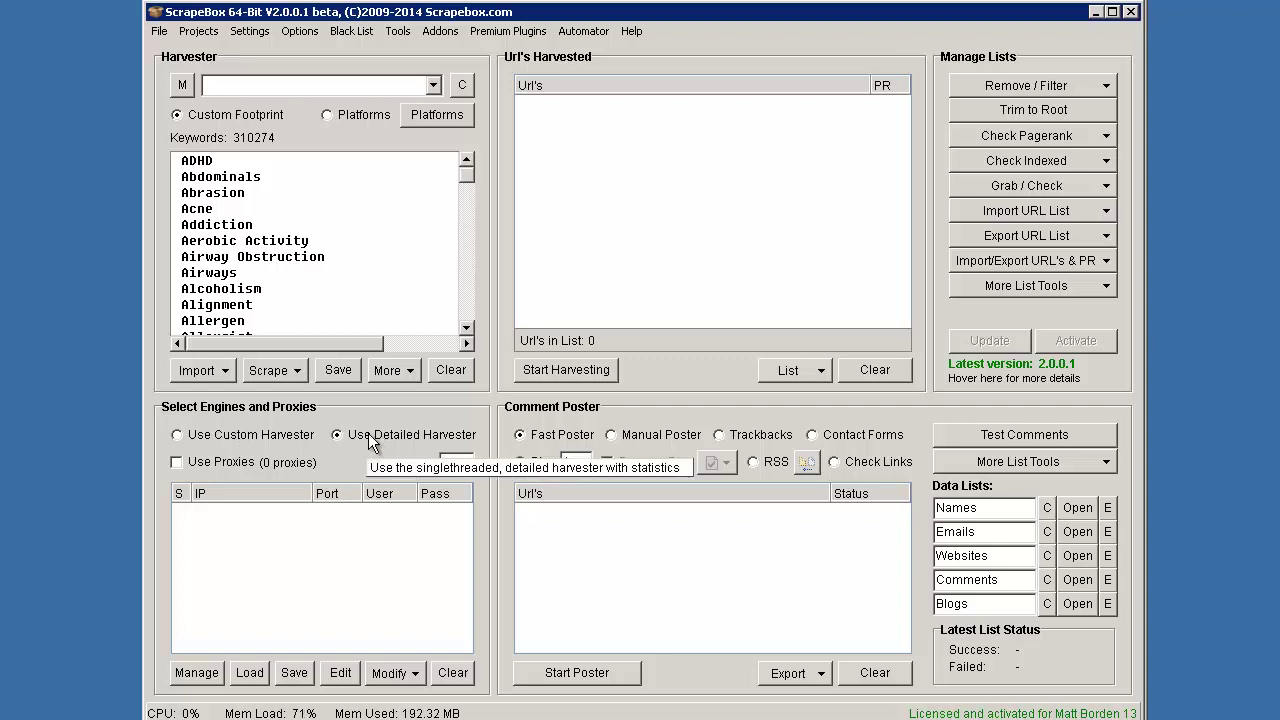
Start a detailed harvest using the BigLobe, Goo, Blekko and Bing engines
left_click(608, 371)
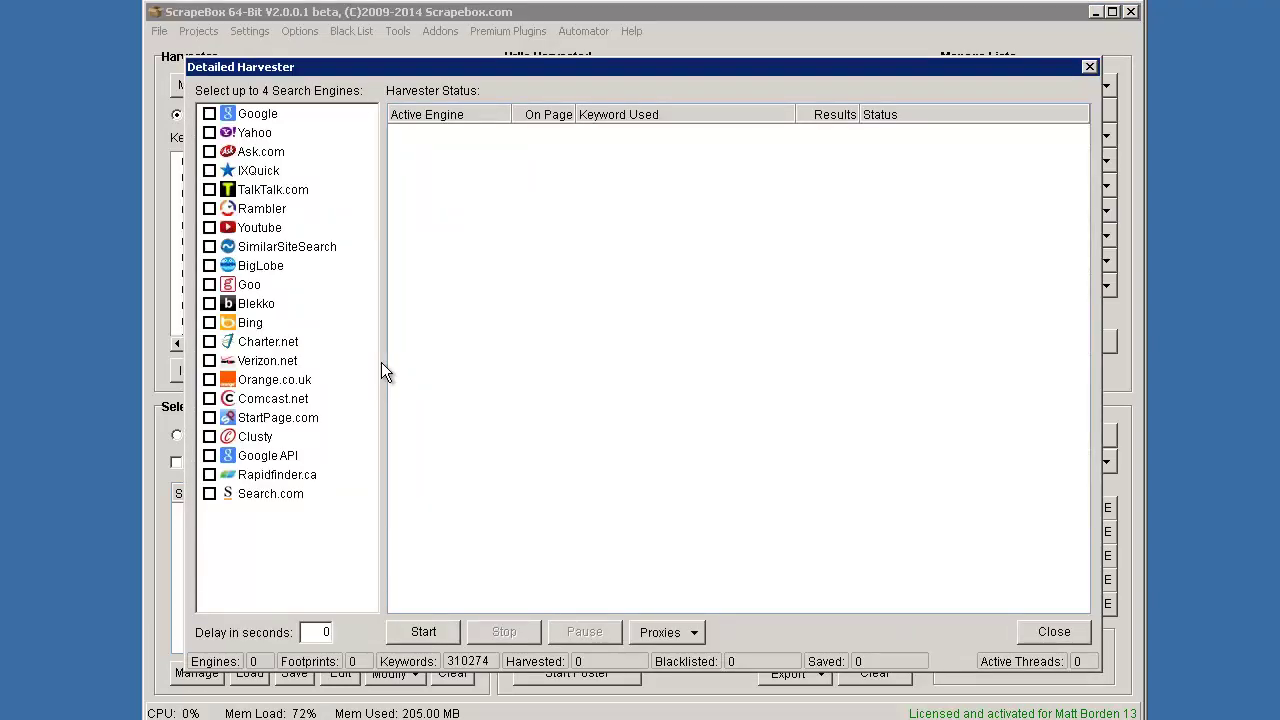
left_click(209, 303)
left_click(209, 322)
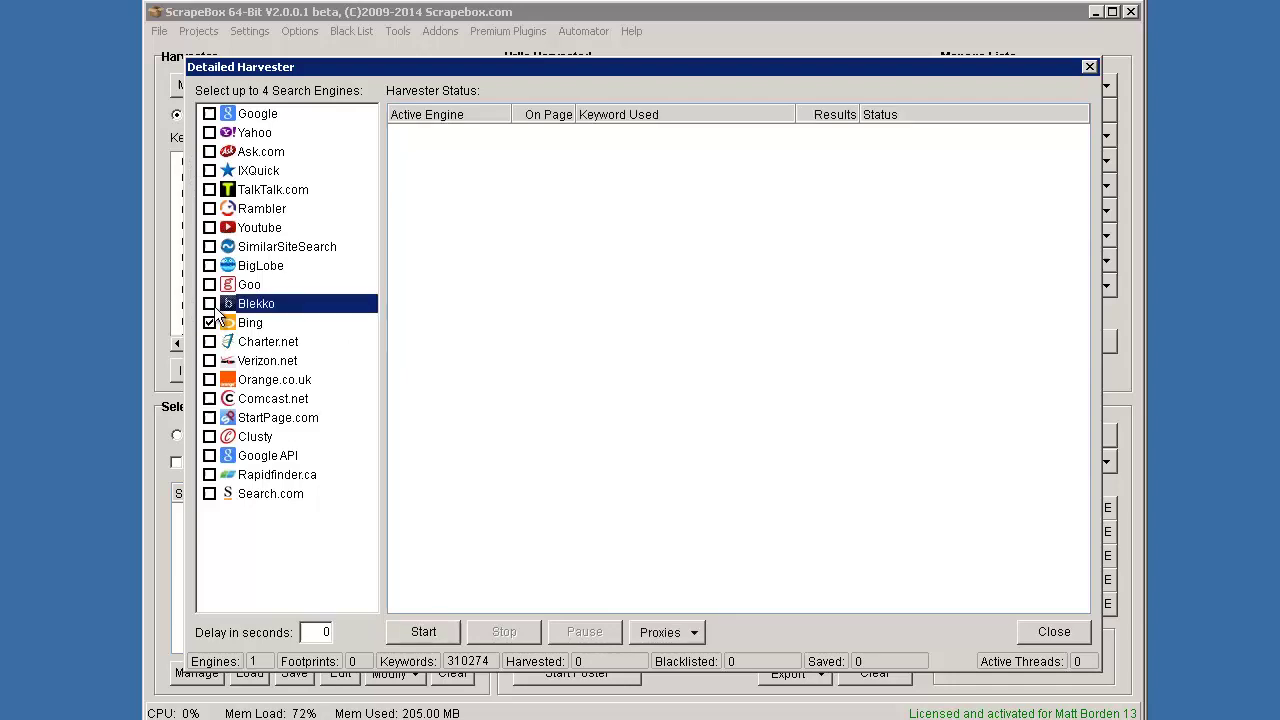
left_click(209, 284)
left_click(209, 265)
left_click(423, 632)
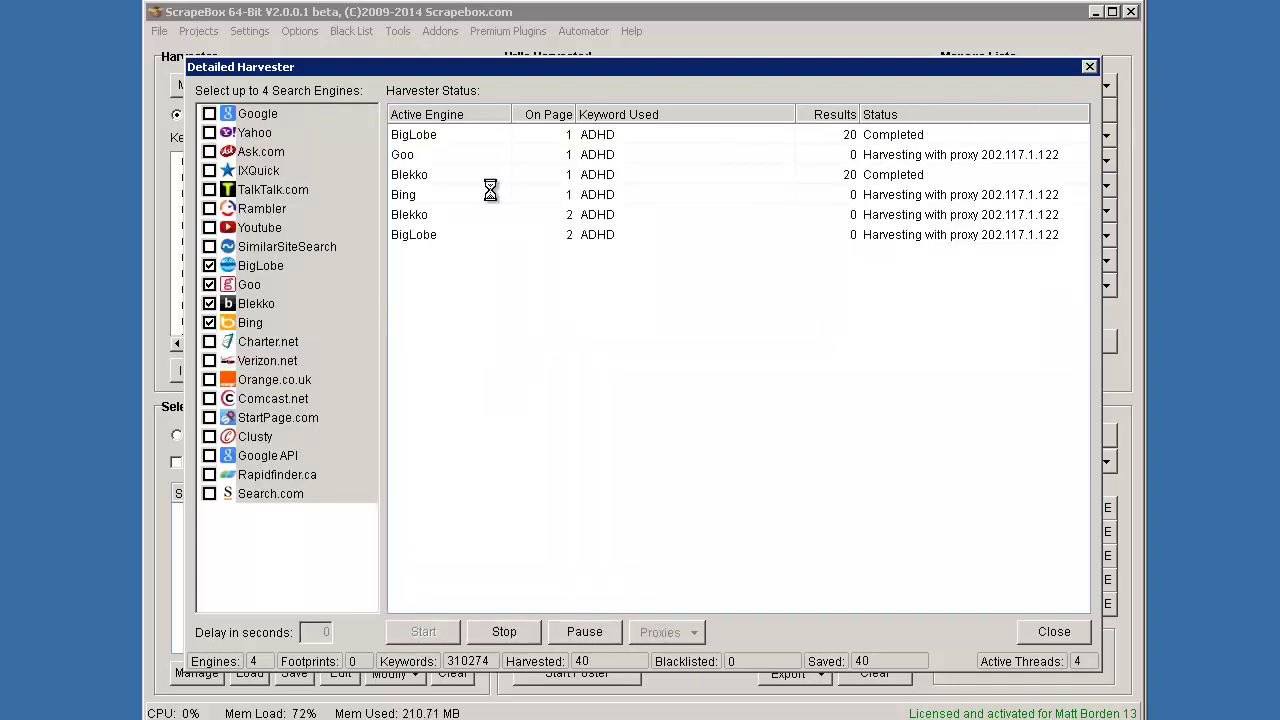
Stop the harvest and close the per-keyword stats, leaving 124 harvested URLs
left_click(504, 631)
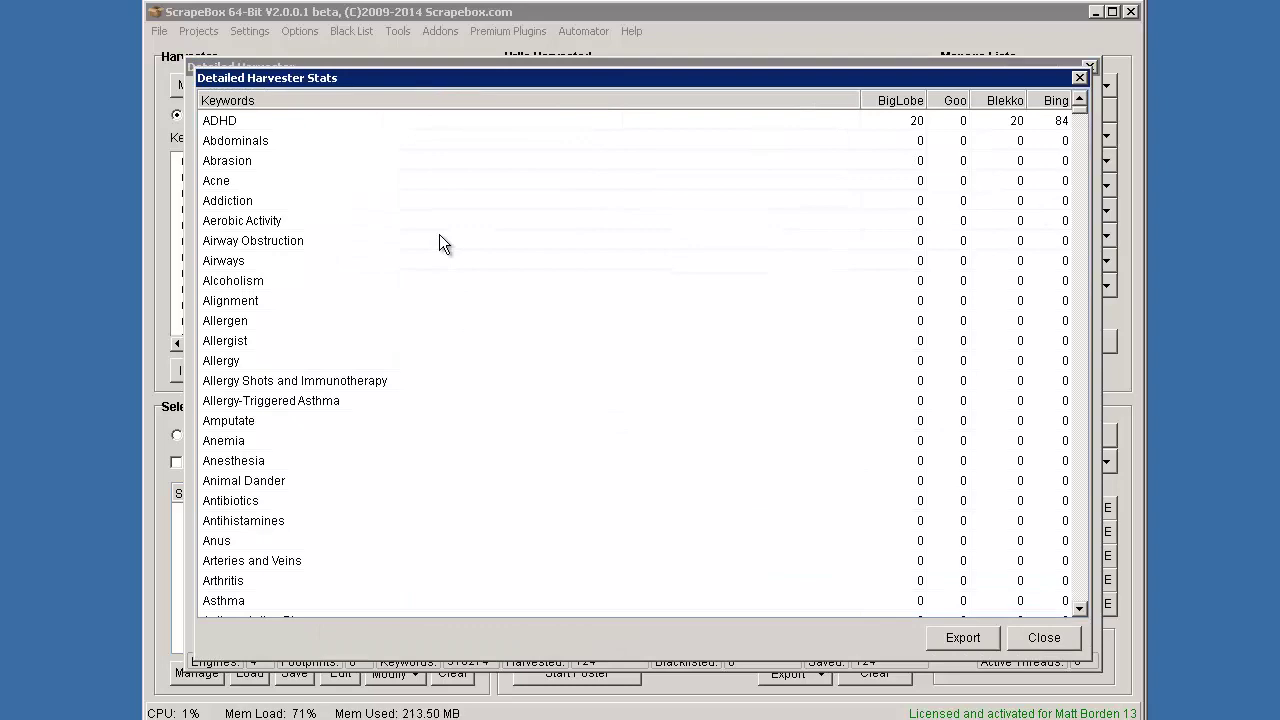
scroll(810, 500, "down", 2)
scroll(931, 450, "up", 2)
scroll(960, 370, "down", 3)
left_click(1040, 645)
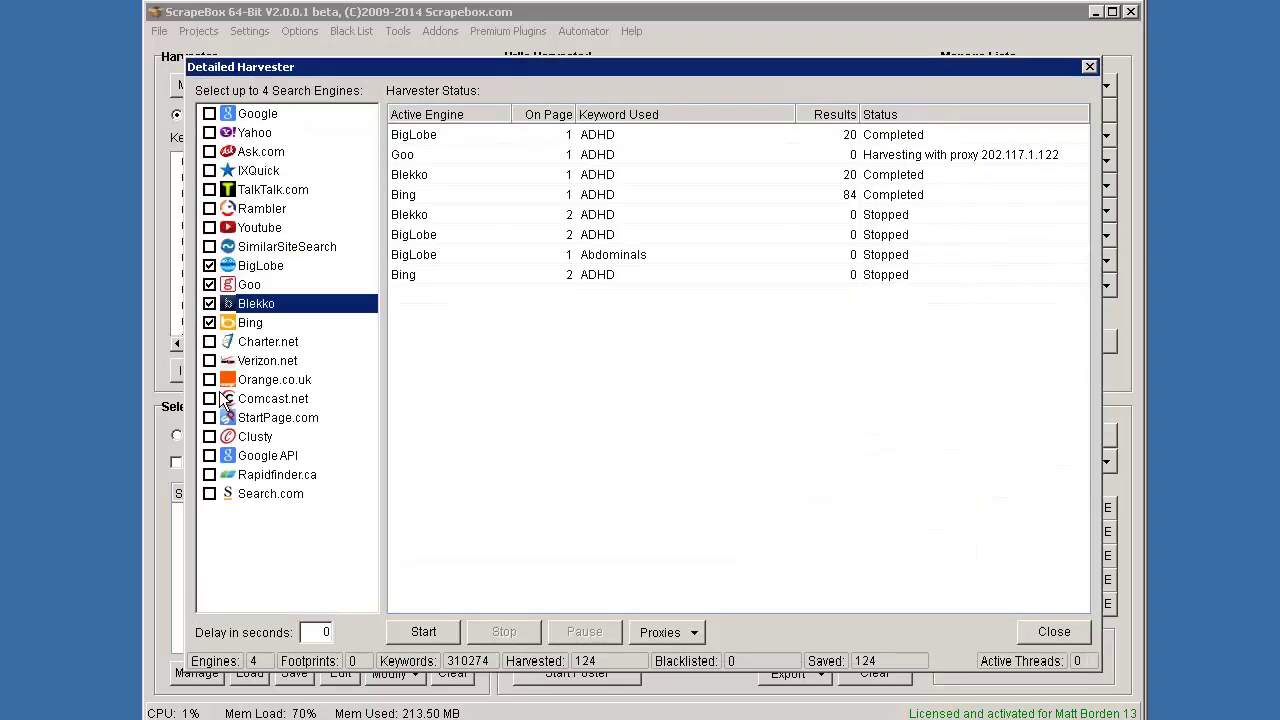
Close the Detailed Harvester, switch to Custom Harvester mode and clear the harvested URL list
left_click(1036, 633)
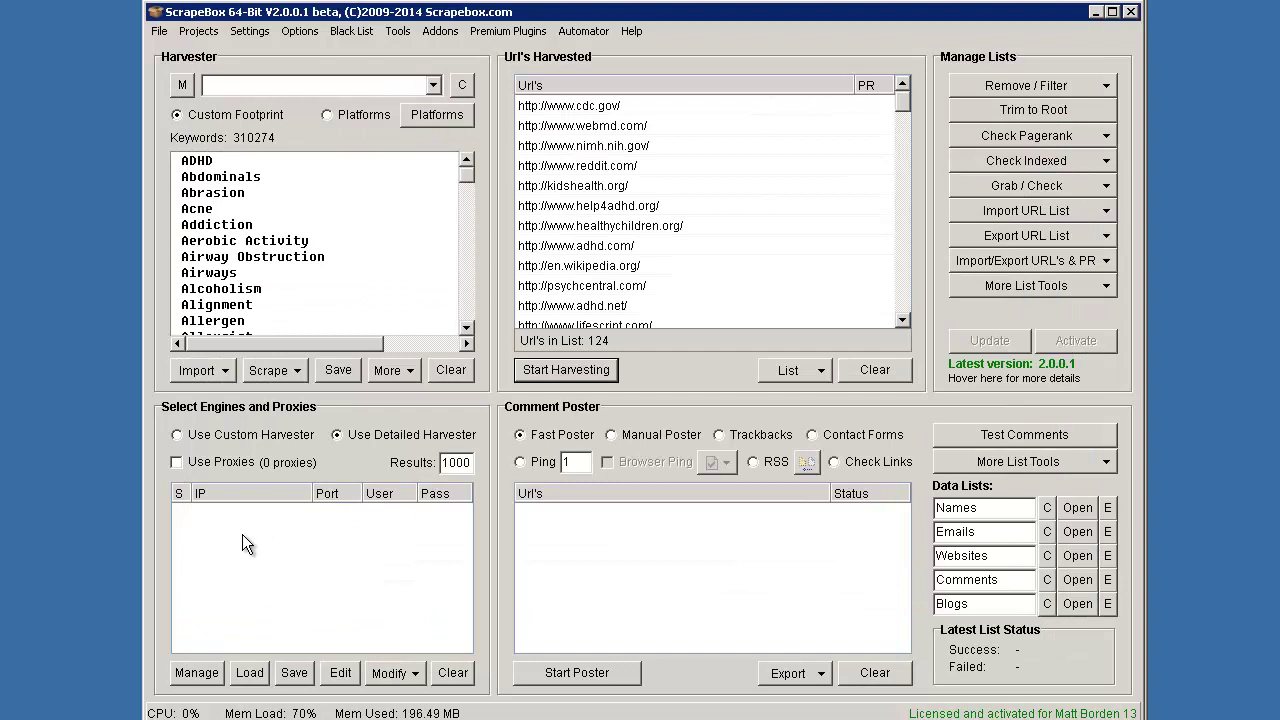
left_click(210, 437)
left_click(855, 372)
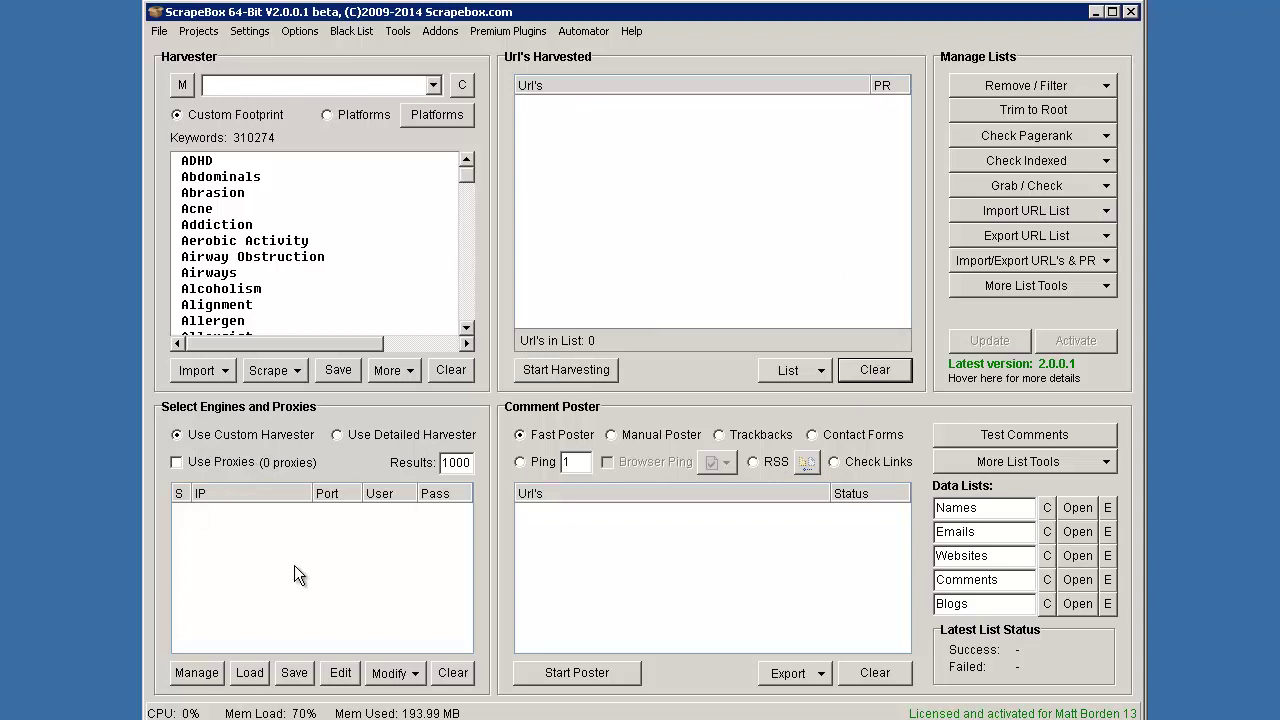
In the Custom Harvester, review proxy options and replace Google with Yahoo and Bing
left_click(567, 371)
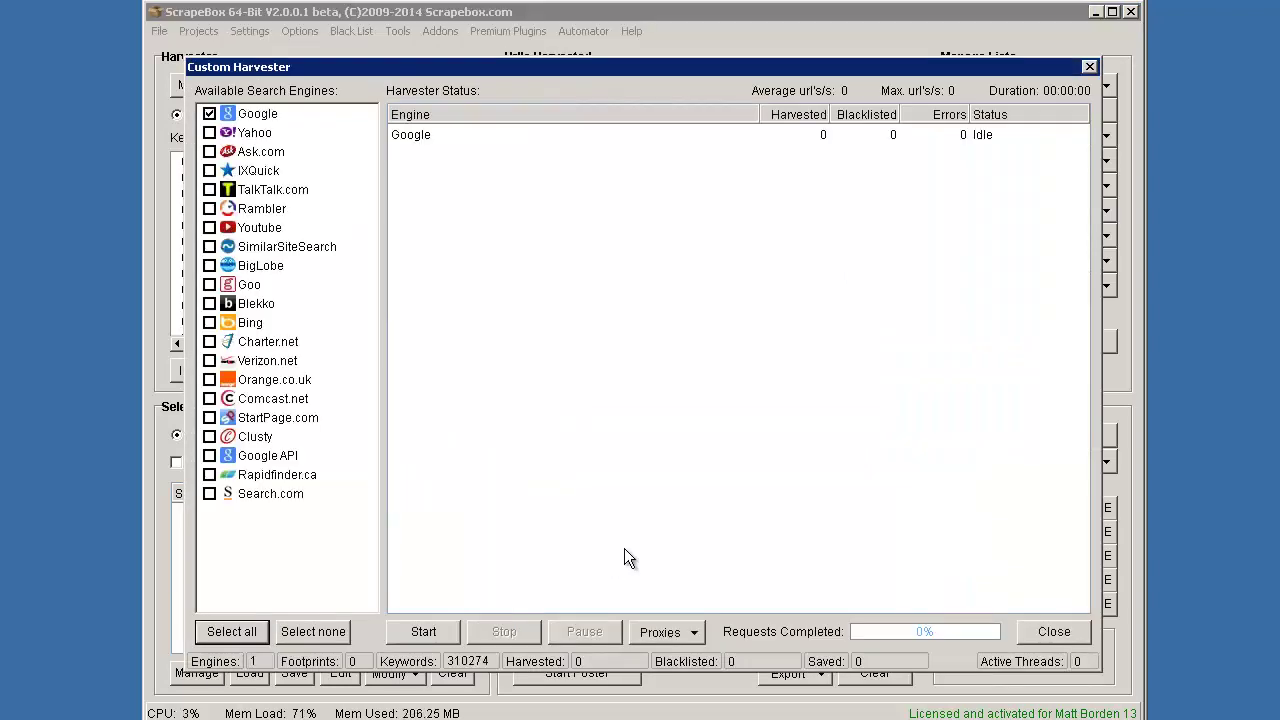
left_click(679, 635)
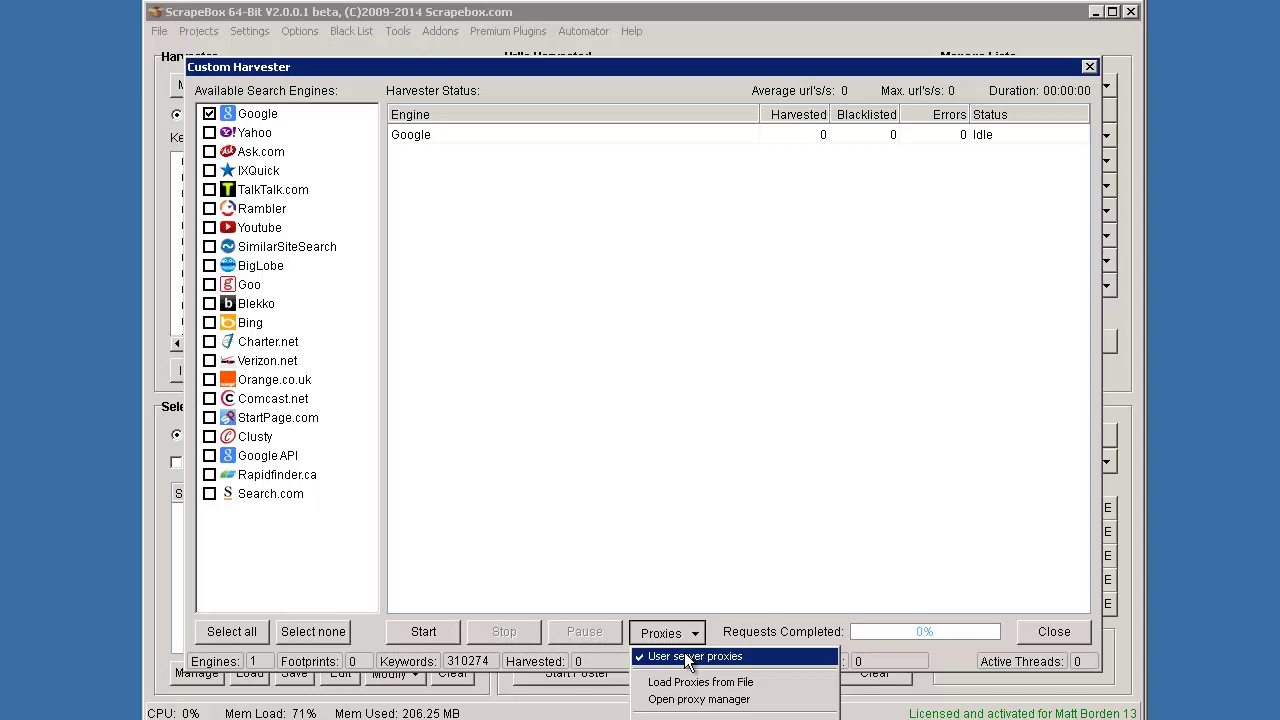
left_click(733, 510)
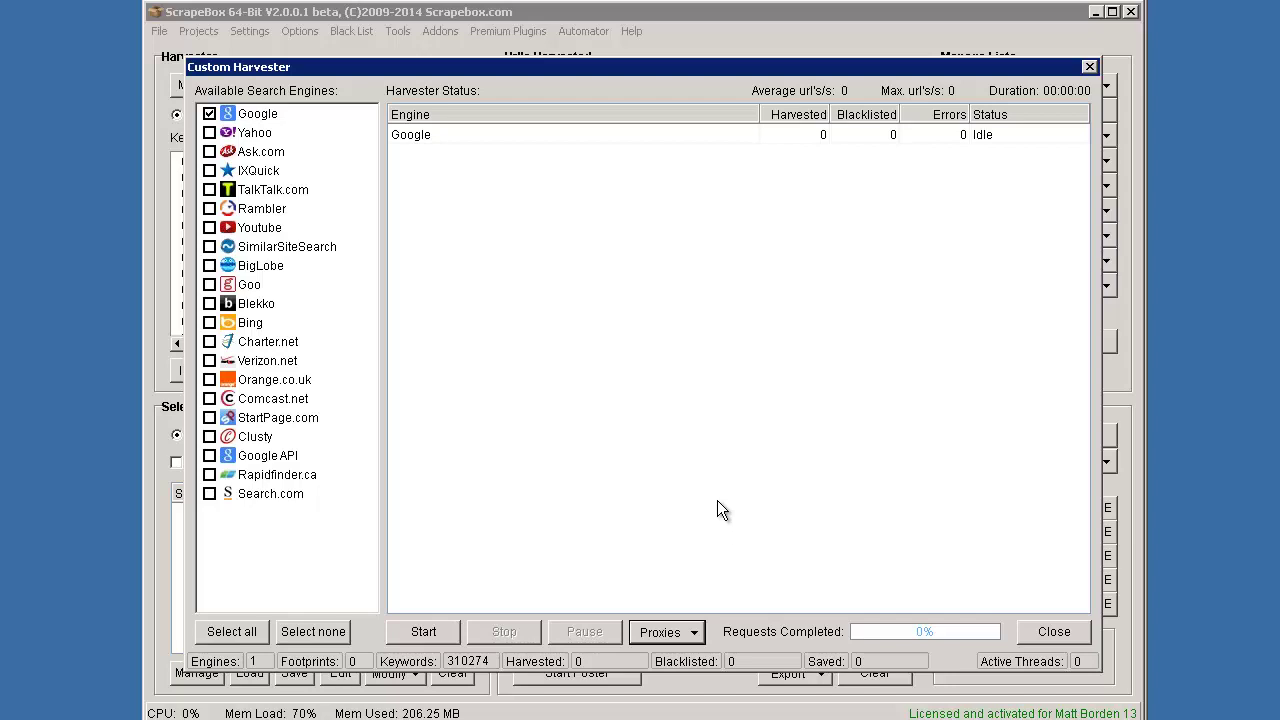
left_click(209, 113)
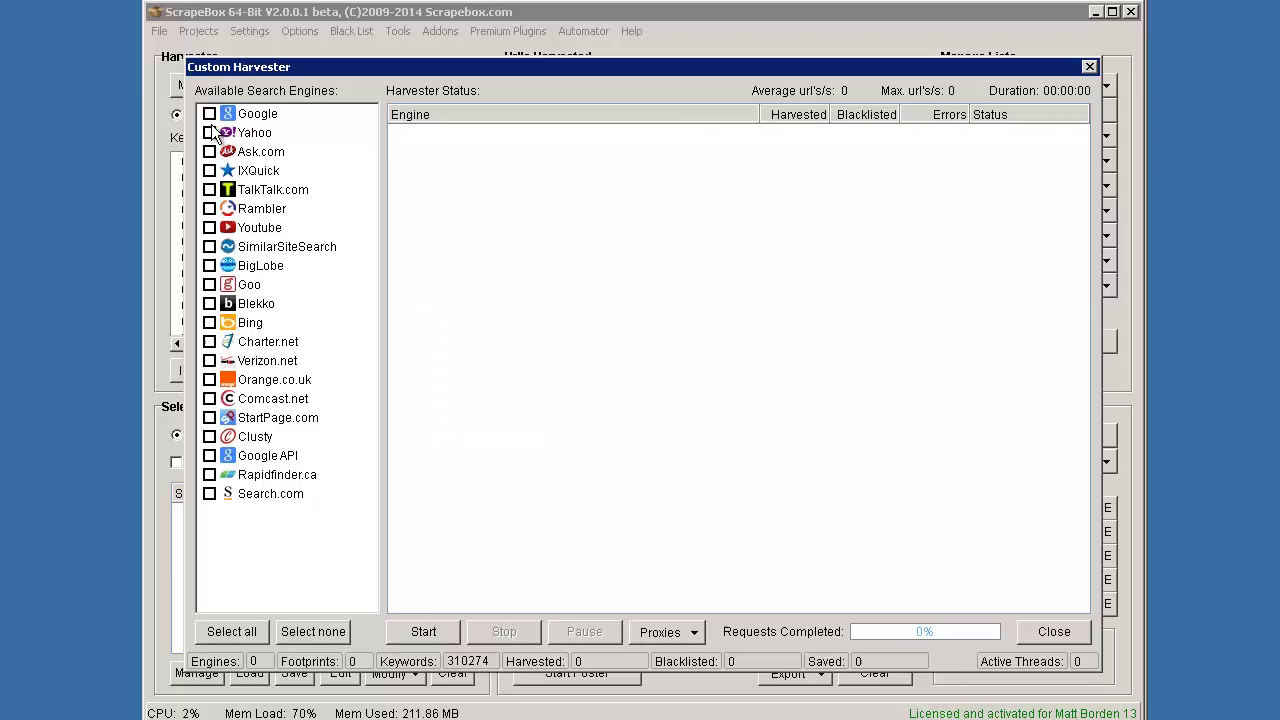
left_click(209, 132)
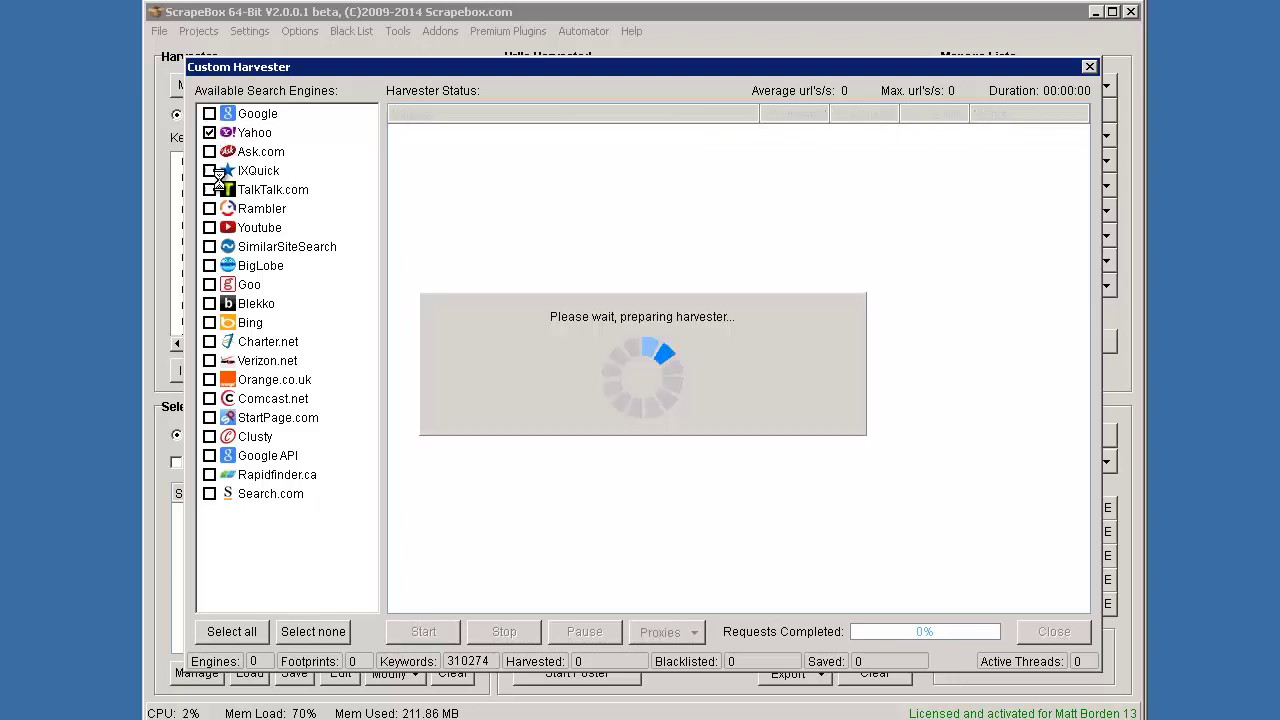
left_click(209, 322)
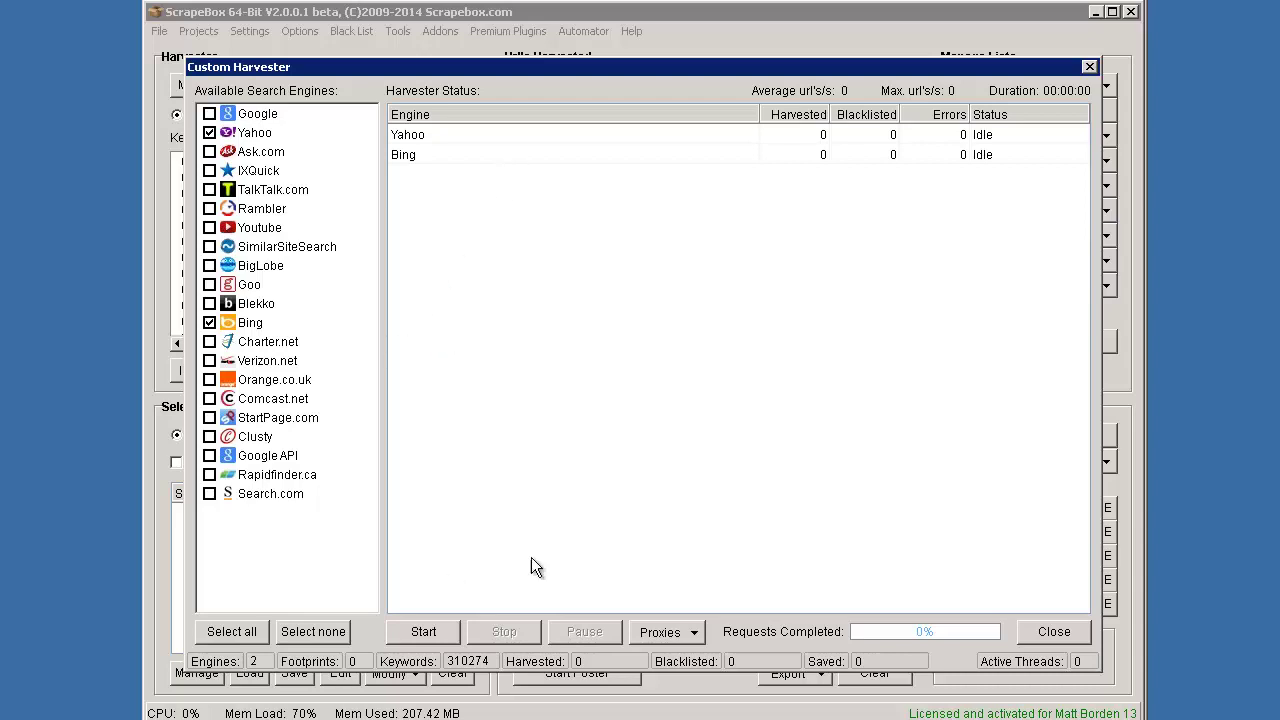
left_click(682, 636)
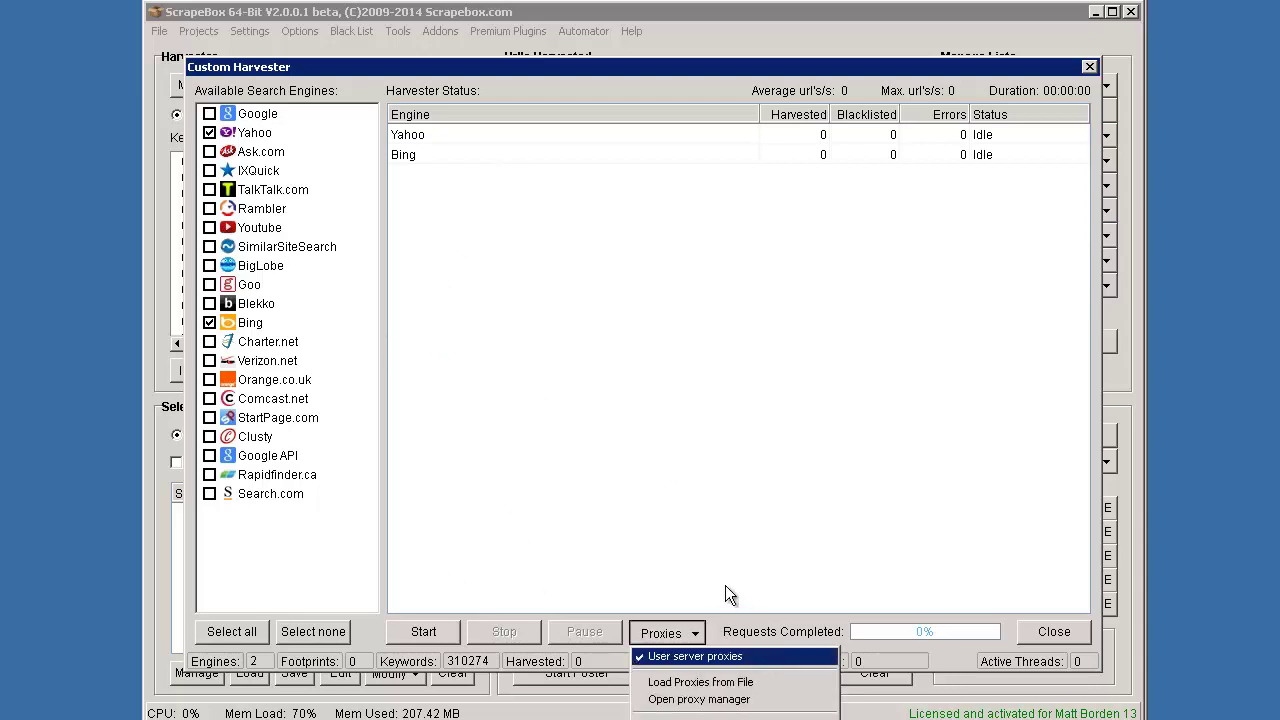
left_click(536, 436)
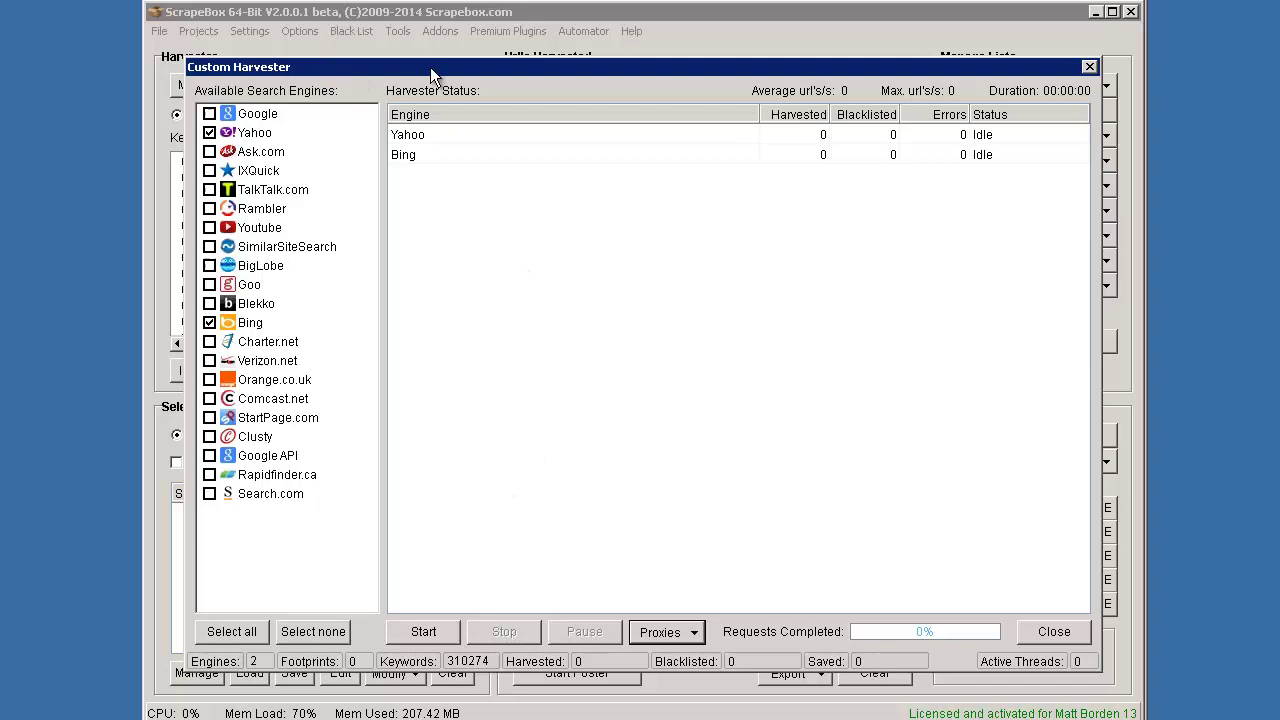
Confirm the Harvester connection limit of 200 in the connection settings
left_click_drag(430, 67, 758, 47)
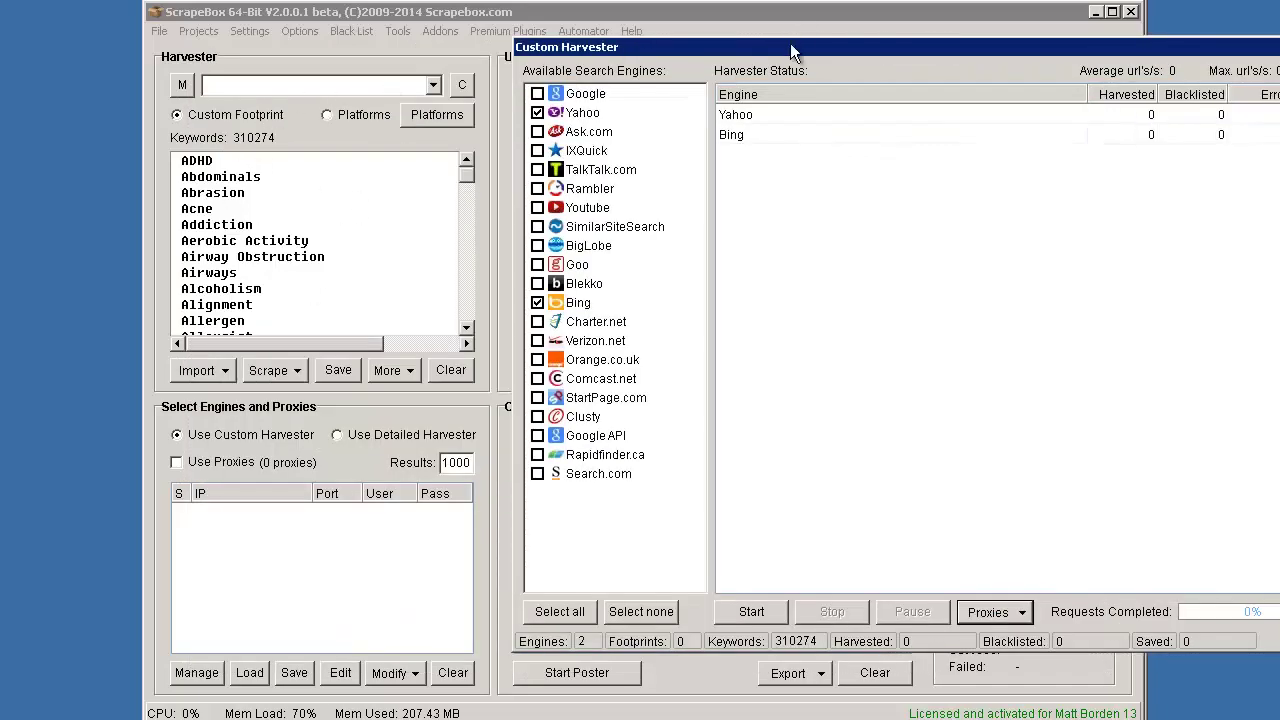
left_click_drag(782, 47, 433, 76)
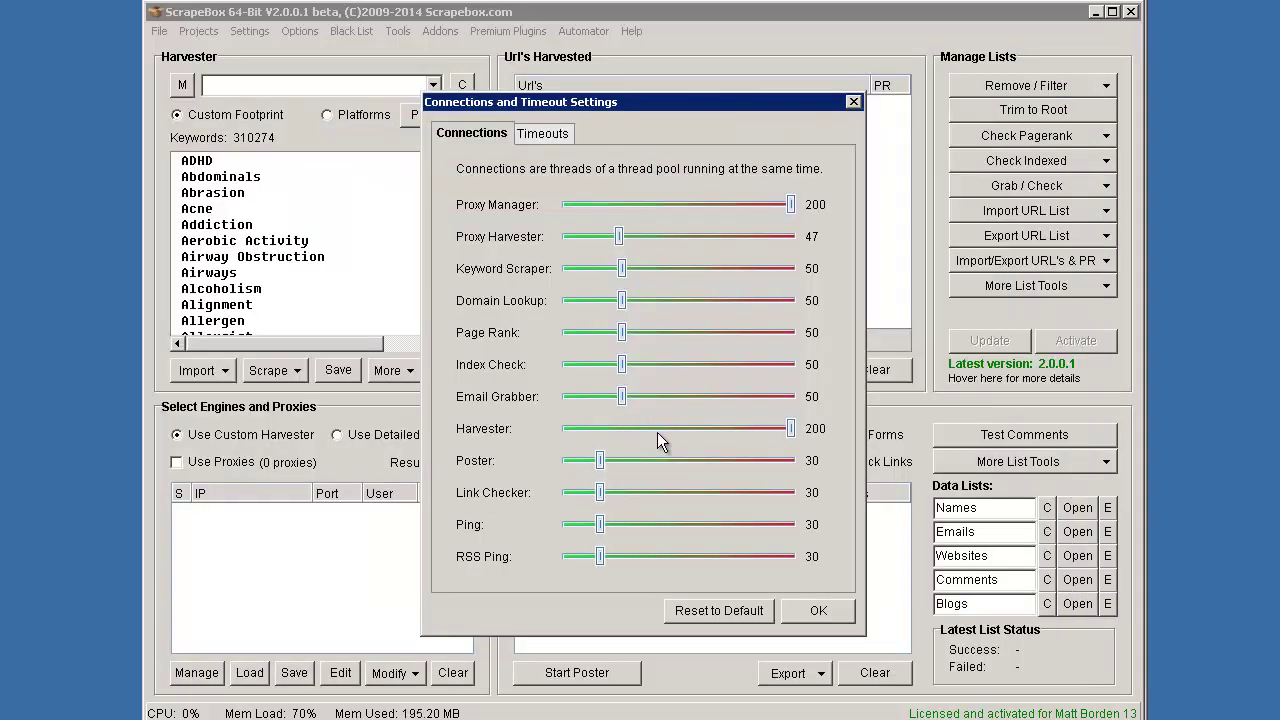
left_click(818, 610)
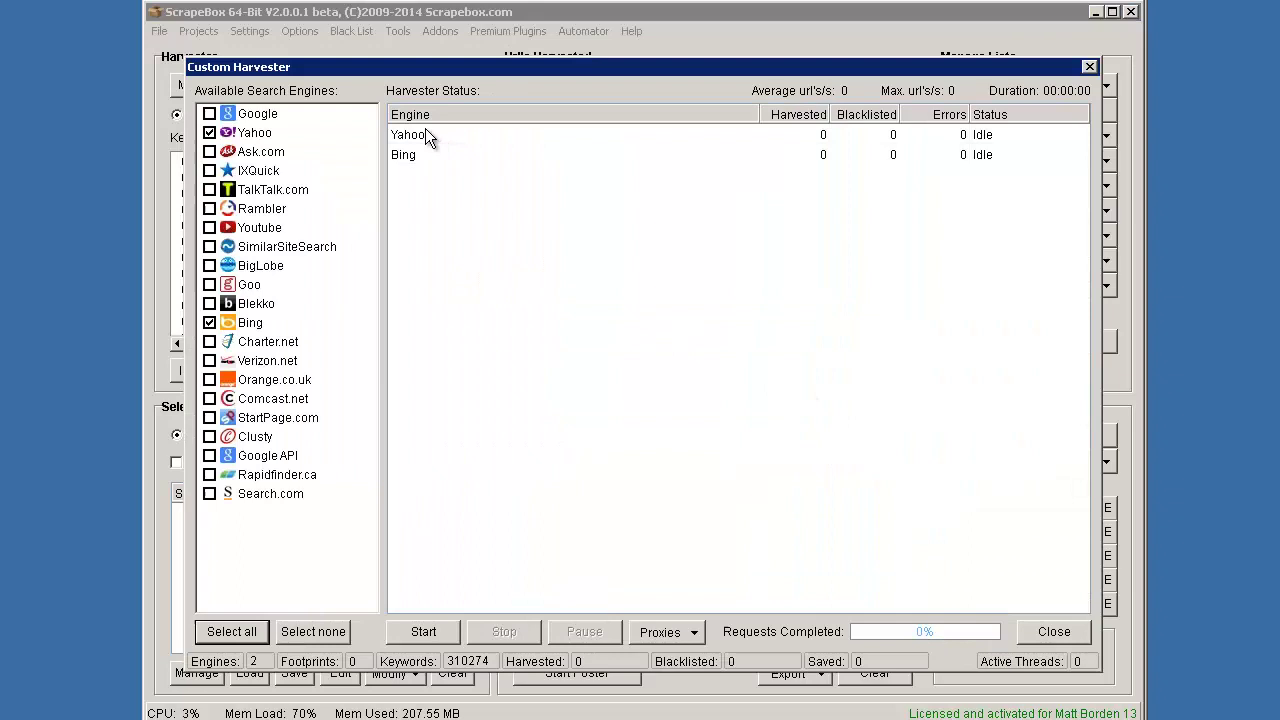
Check the proxy options, then run the custom harvest on Yahoo and Bing
left_click(684, 632)
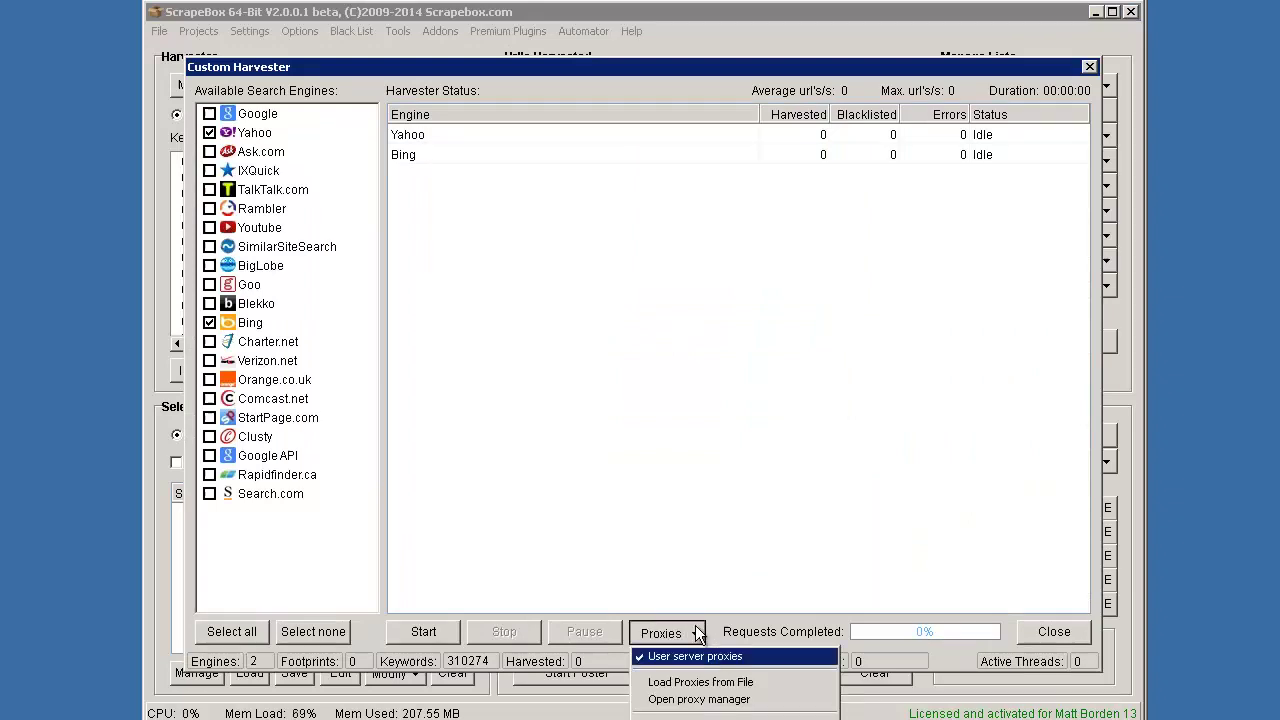
left_click(425, 632)
left_click(425, 632)
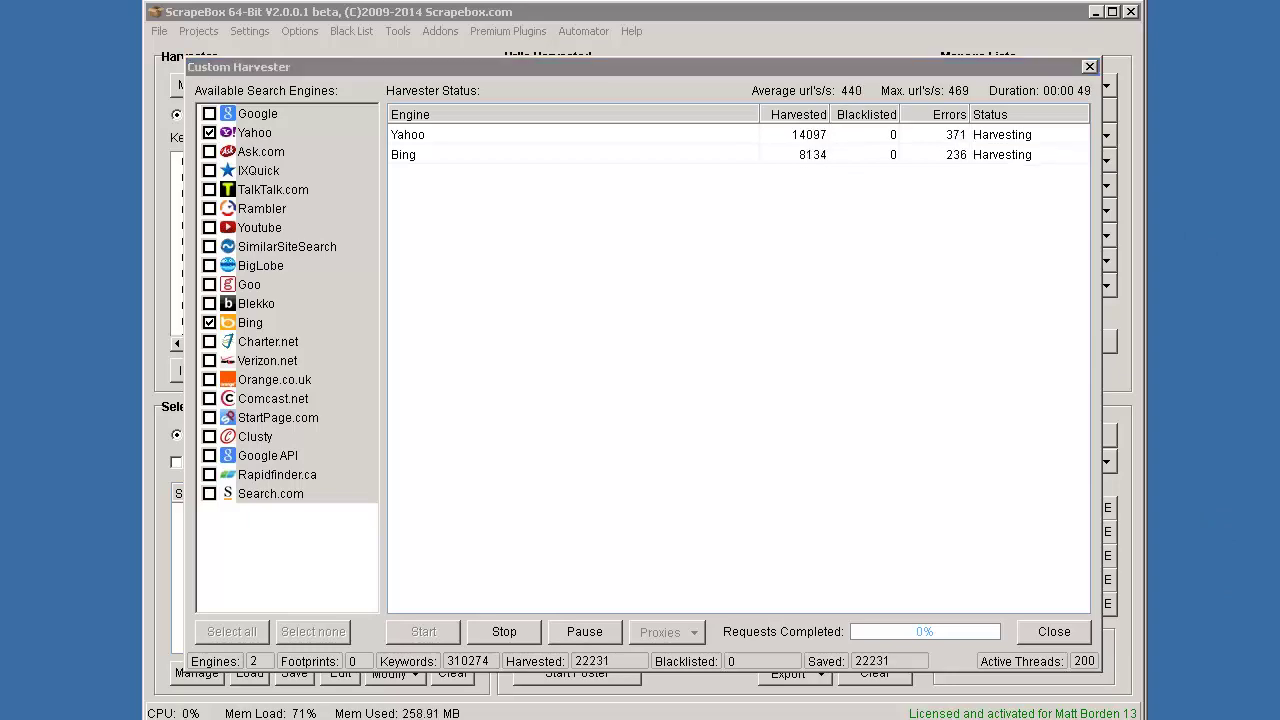
Reopen the Custom Harvester to review the proxy supply options, then close it
left_click(427, 314)
key("Escape")
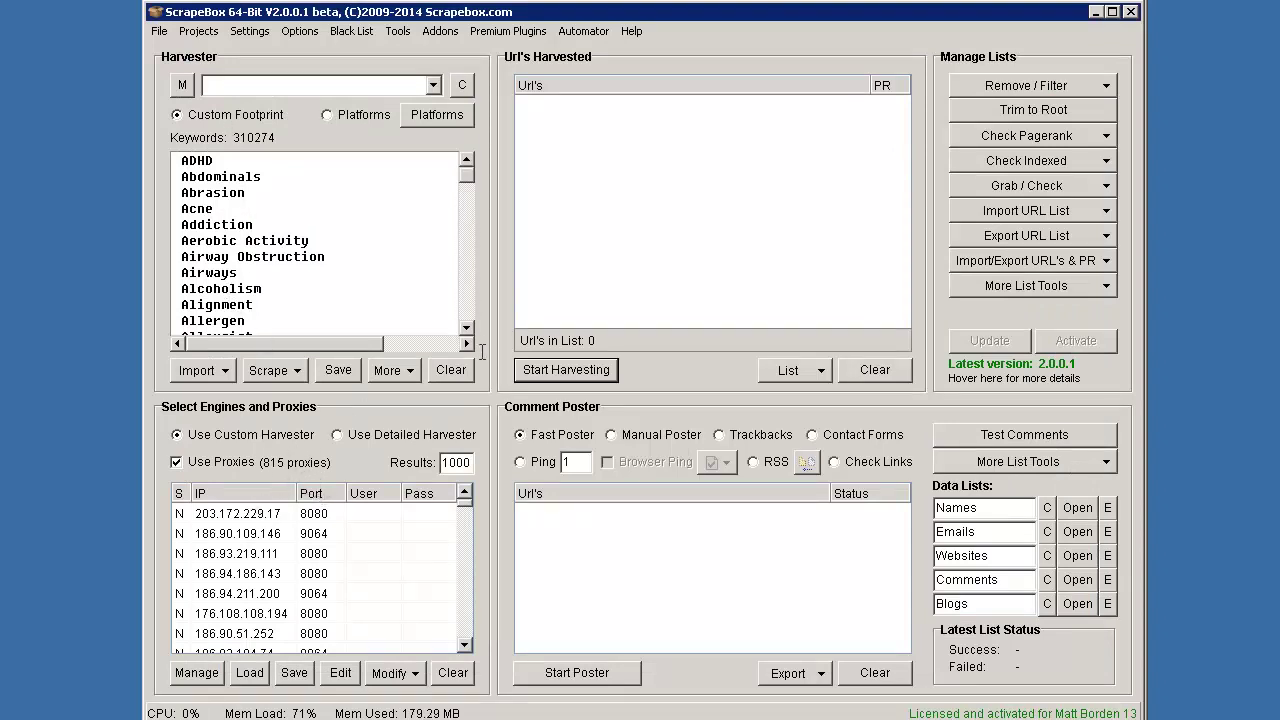
left_click(562, 370)
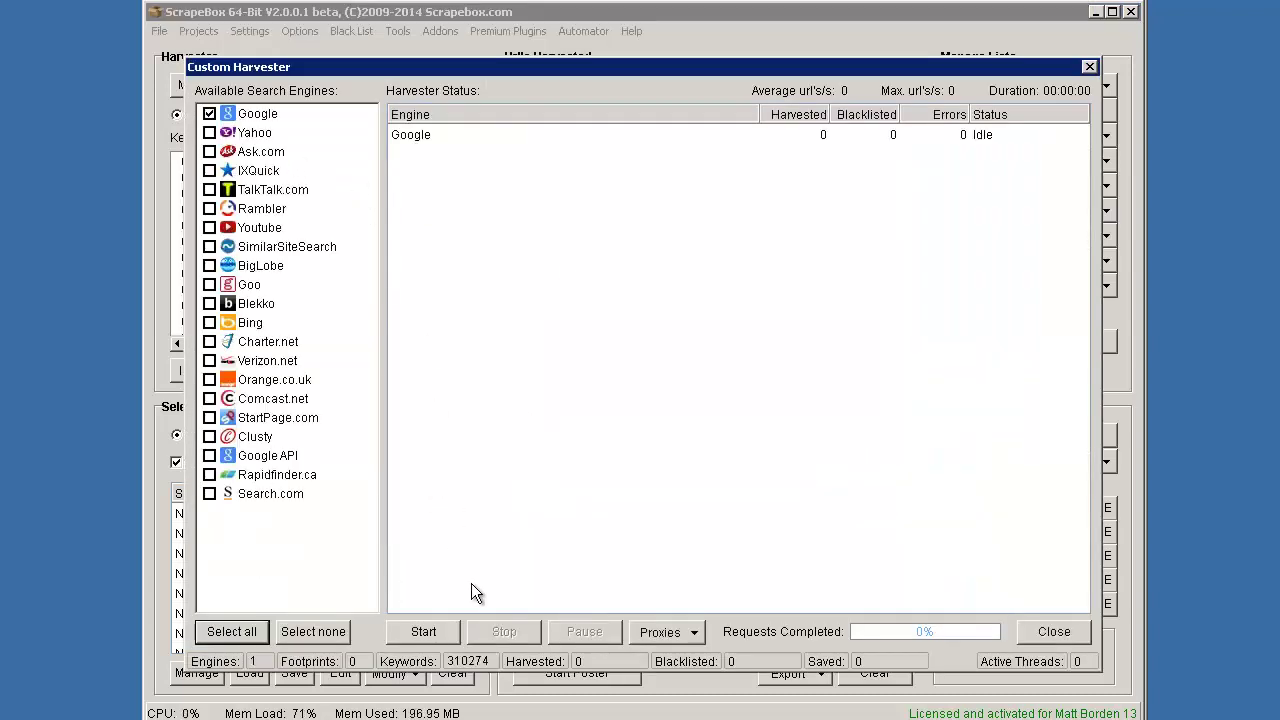
left_click(668, 632)
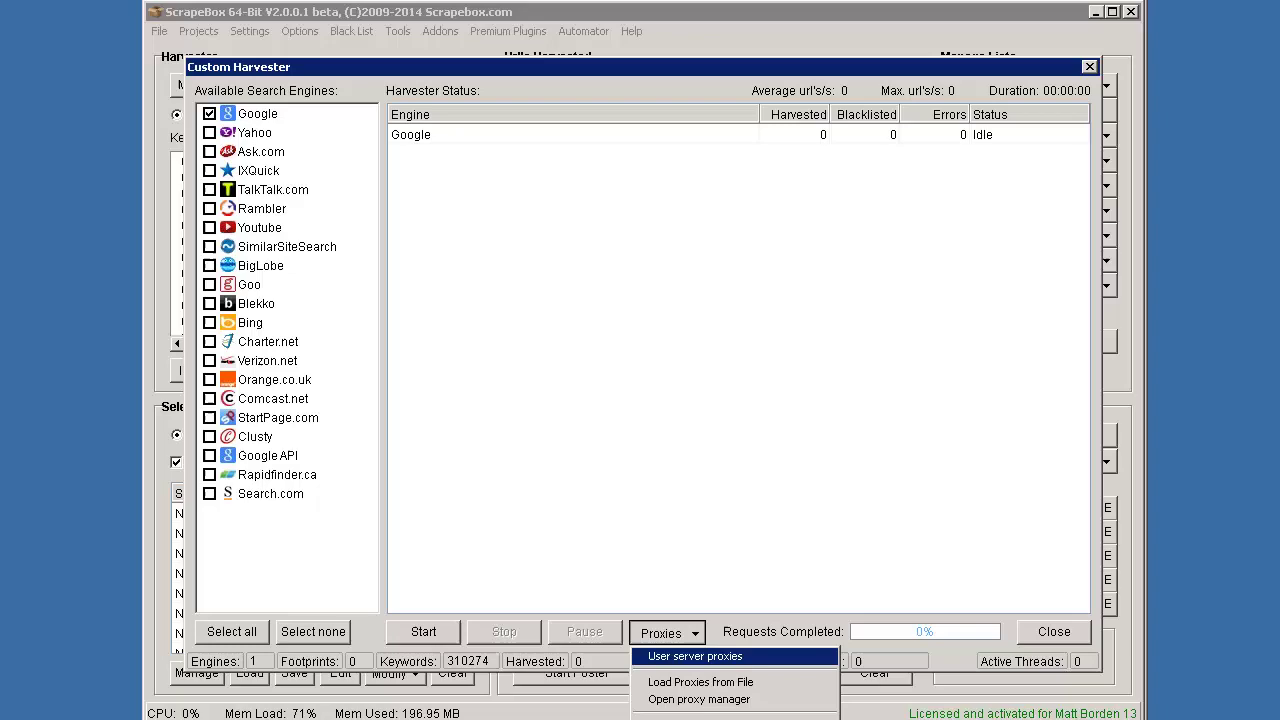
left_click(736, 643)
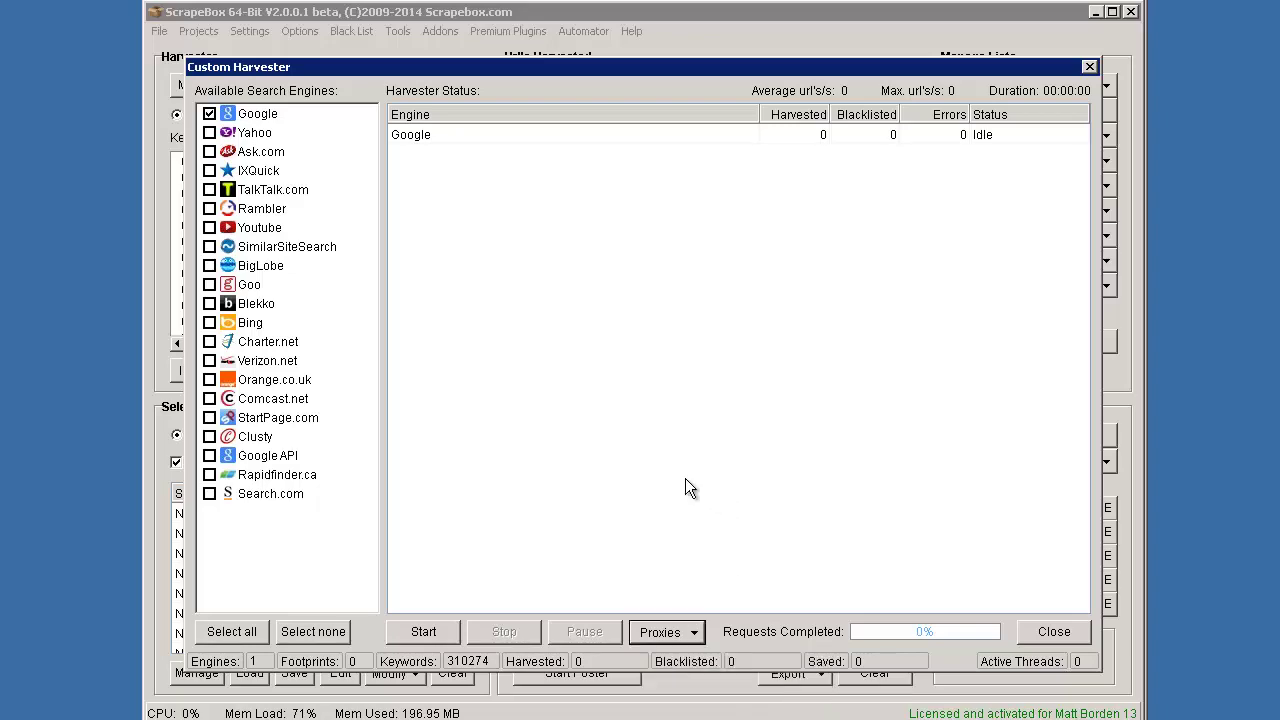
left_click(1052, 634)
Raise harvester threads from 30 to 200 and start a Google harvest
left_click(252, 31)
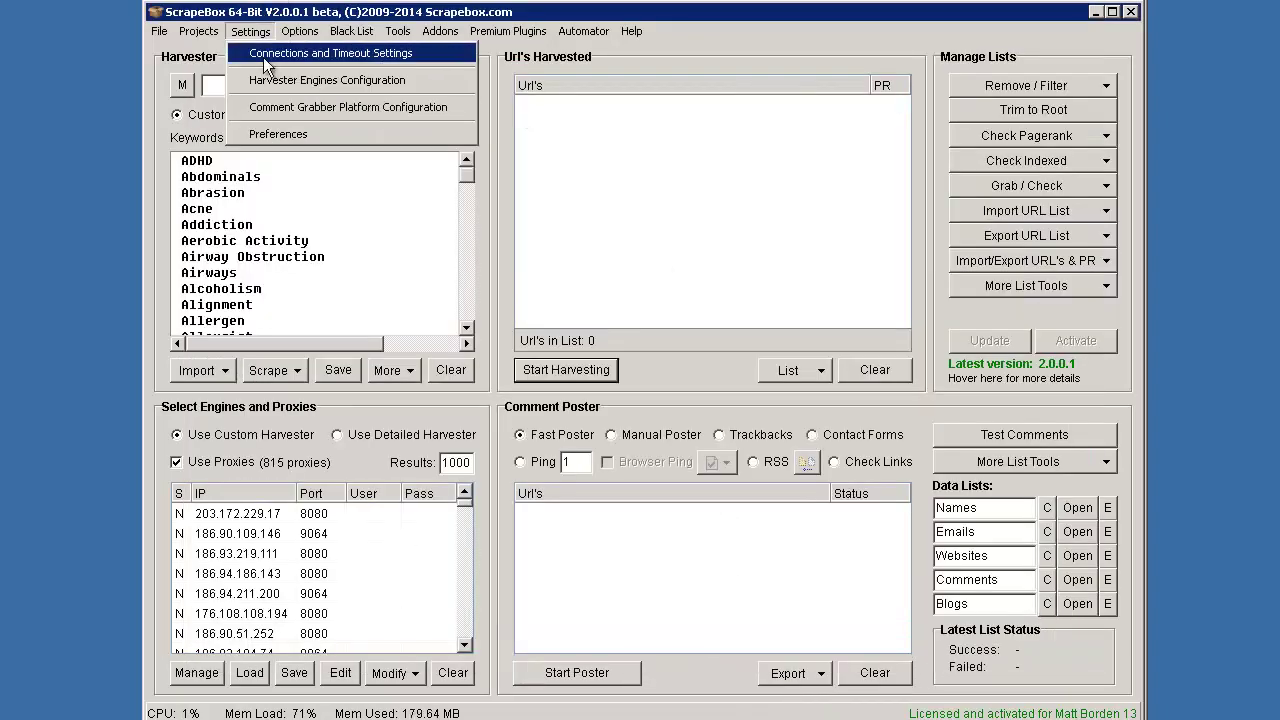
left_click(265, 57)
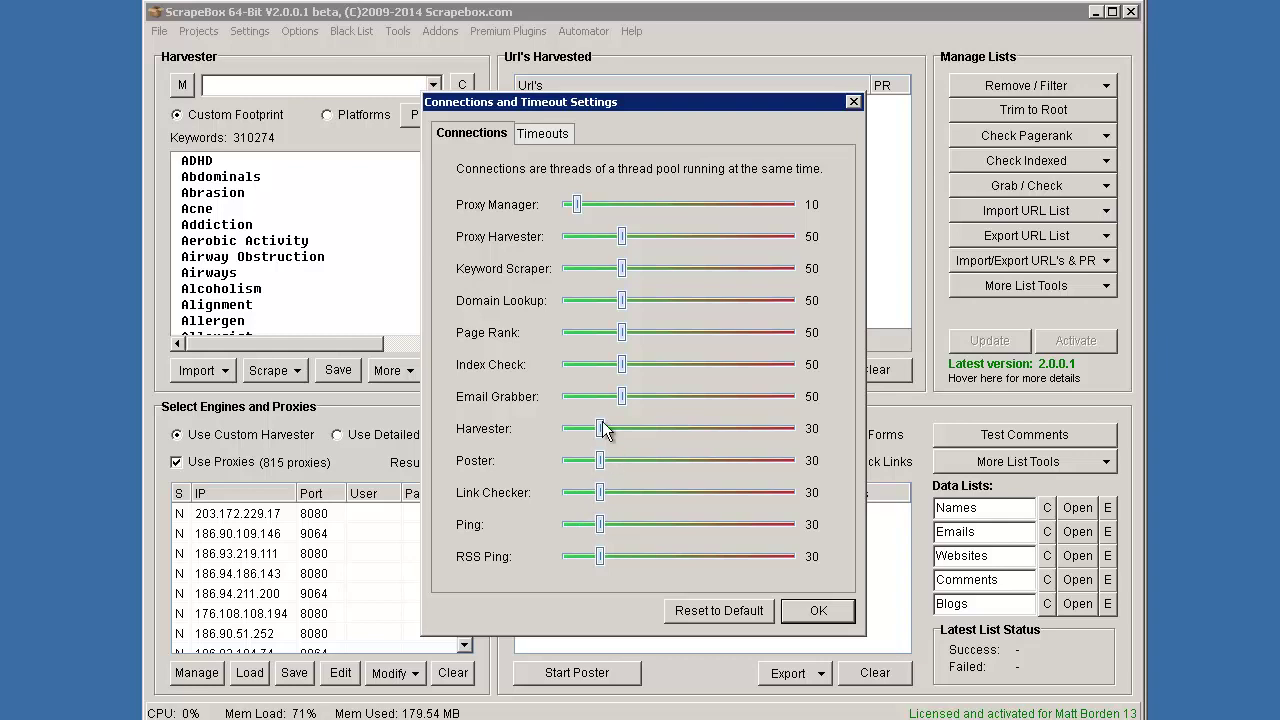
left_click_drag(602, 428, 837, 432)
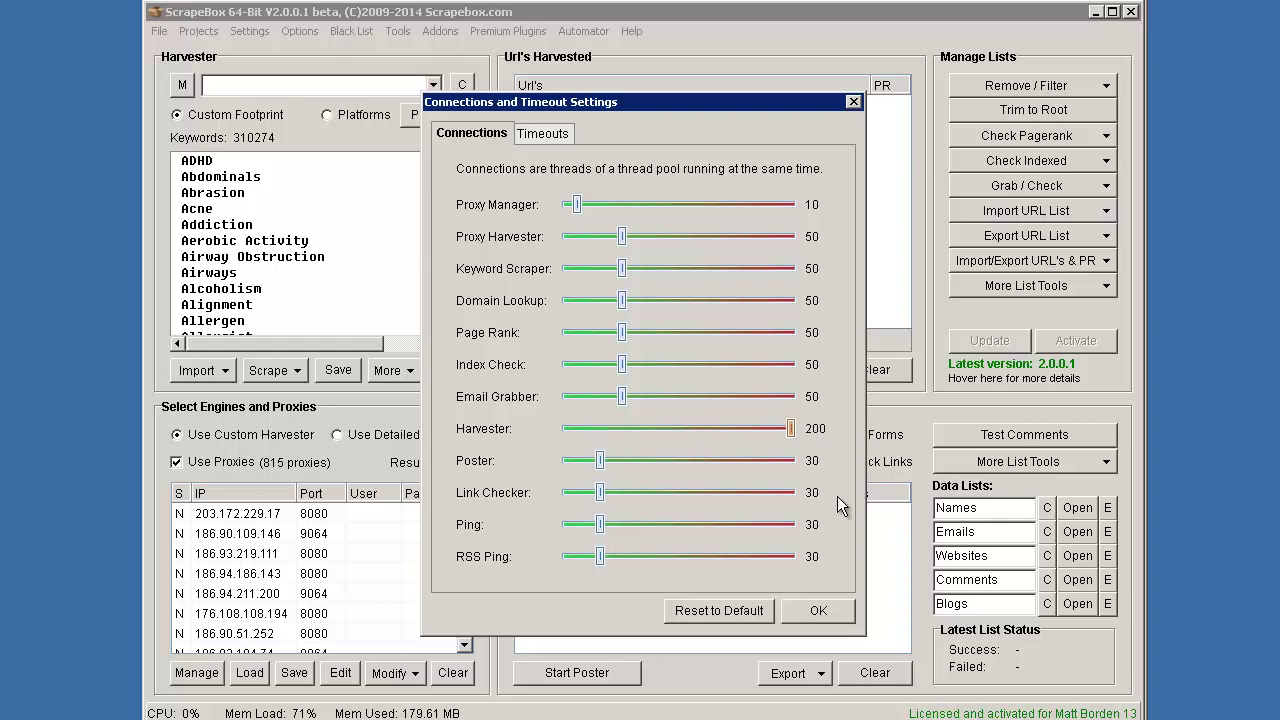
left_click(812, 611)
left_click(577, 371)
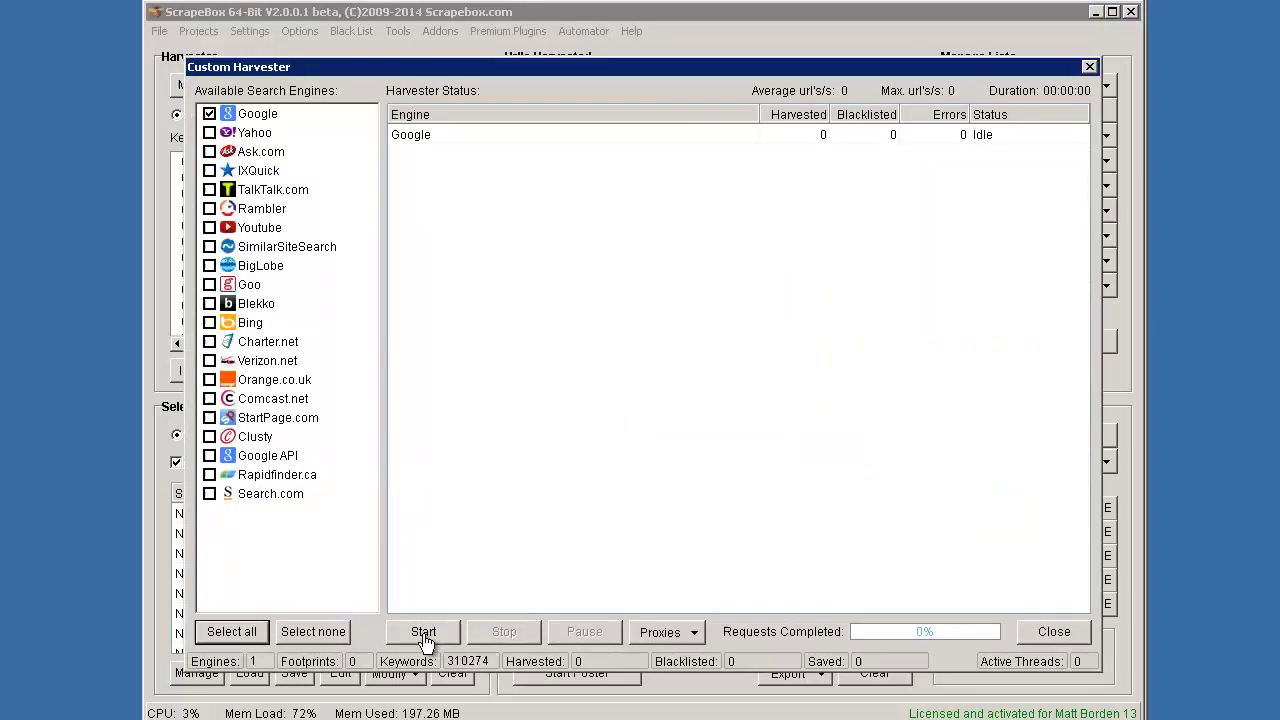
left_click(424, 634)
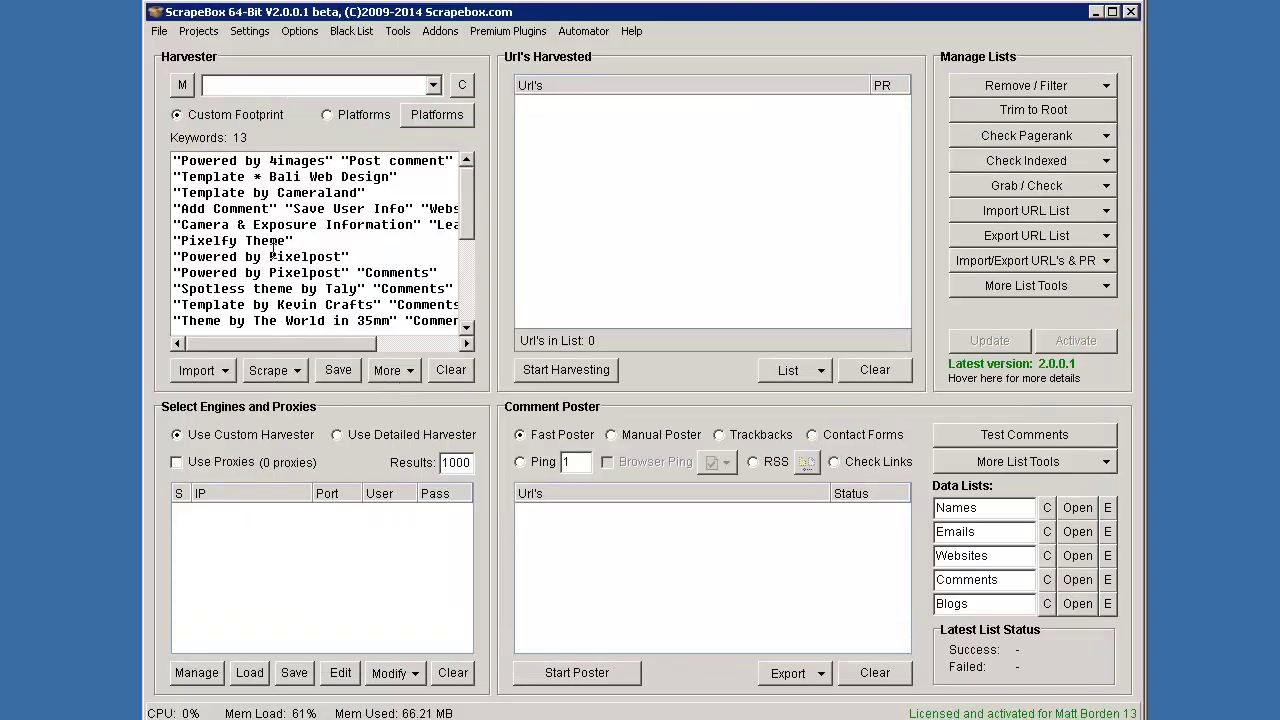
Merge the English Keywords list into the footprints using the M button
scroll(270, 255, "down", 5)
scroll(238, 135, "up", 5)
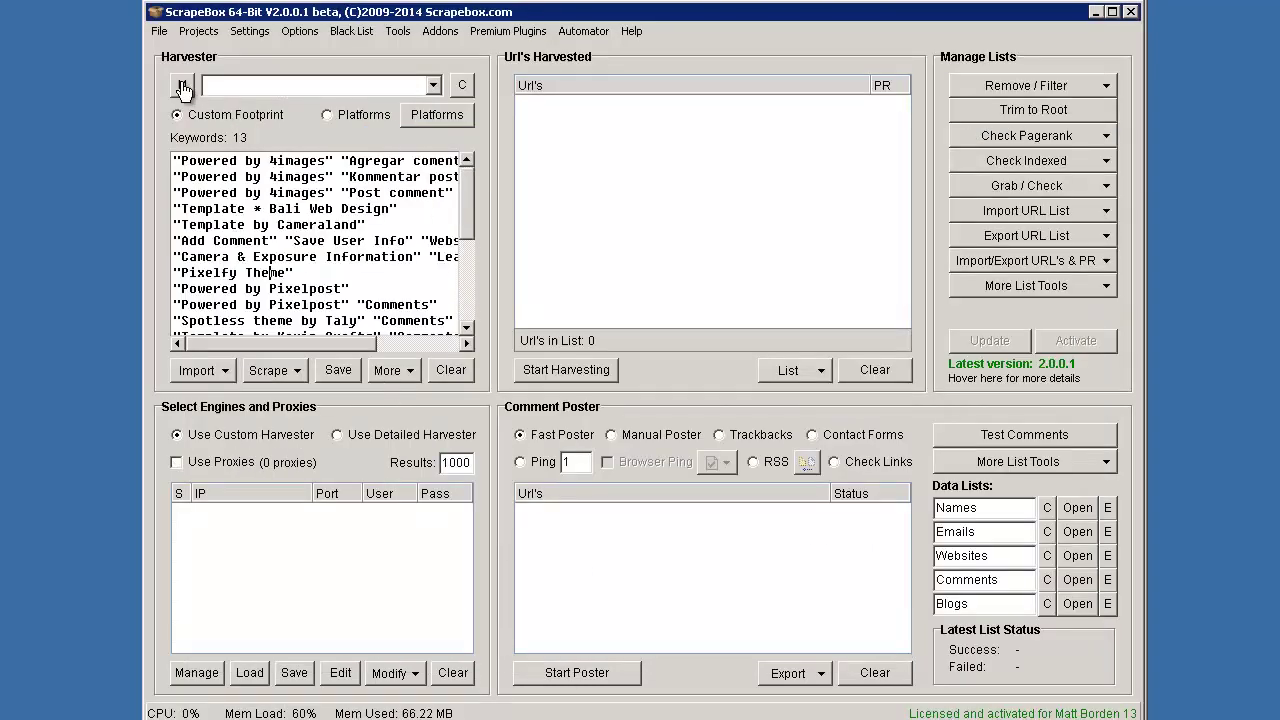
left_click(182, 85)
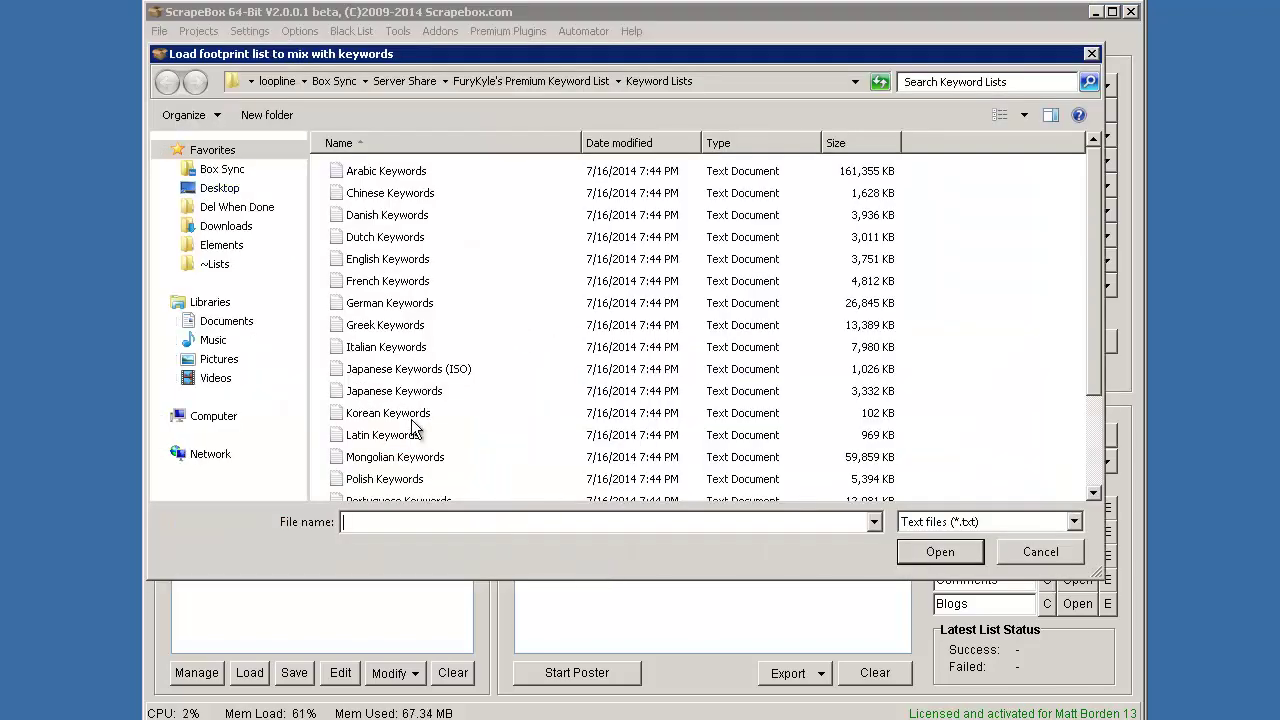
double_click(330, 258)
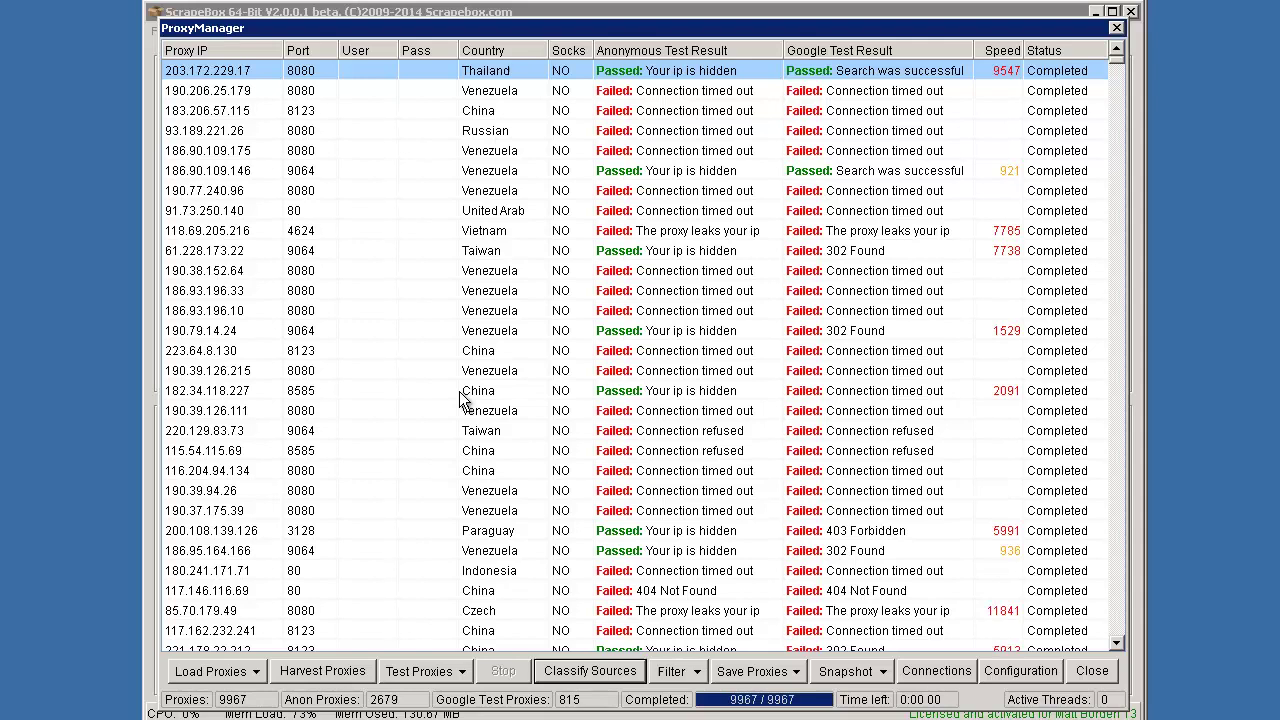
left_click(826, 350)
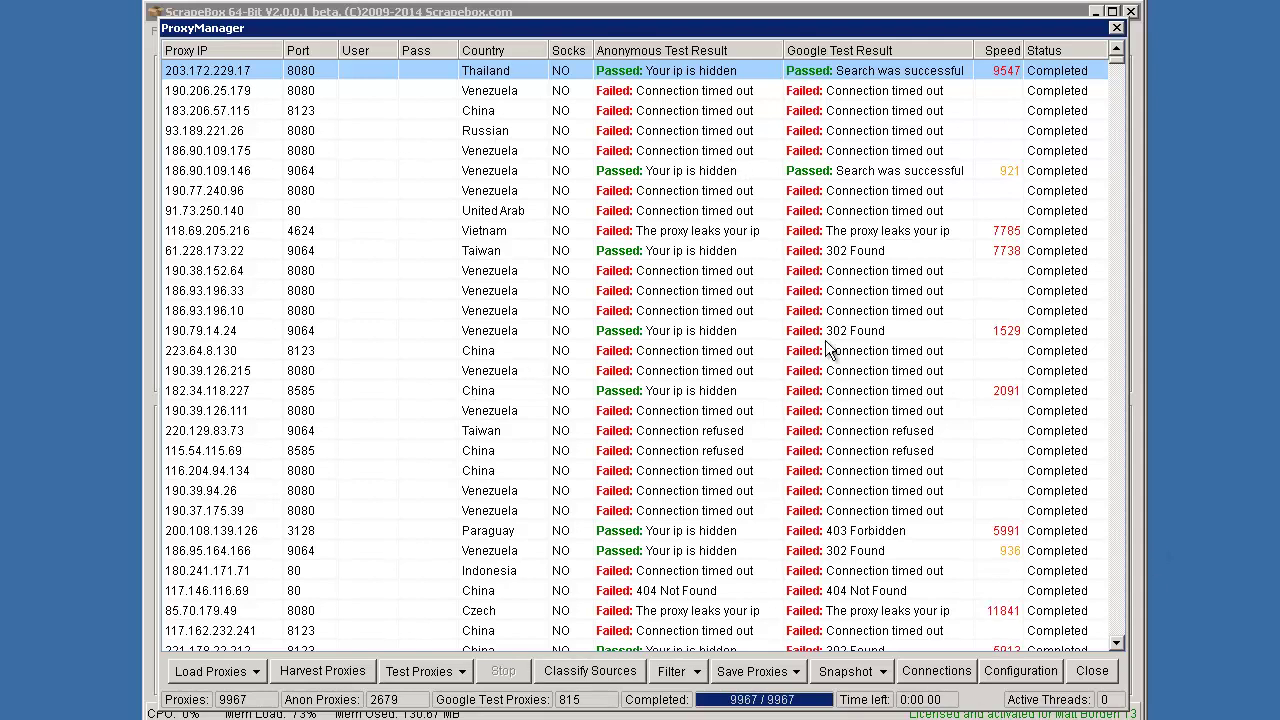
scroll(826, 350, "down", 2)
scroll(826, 350, "up", 2)
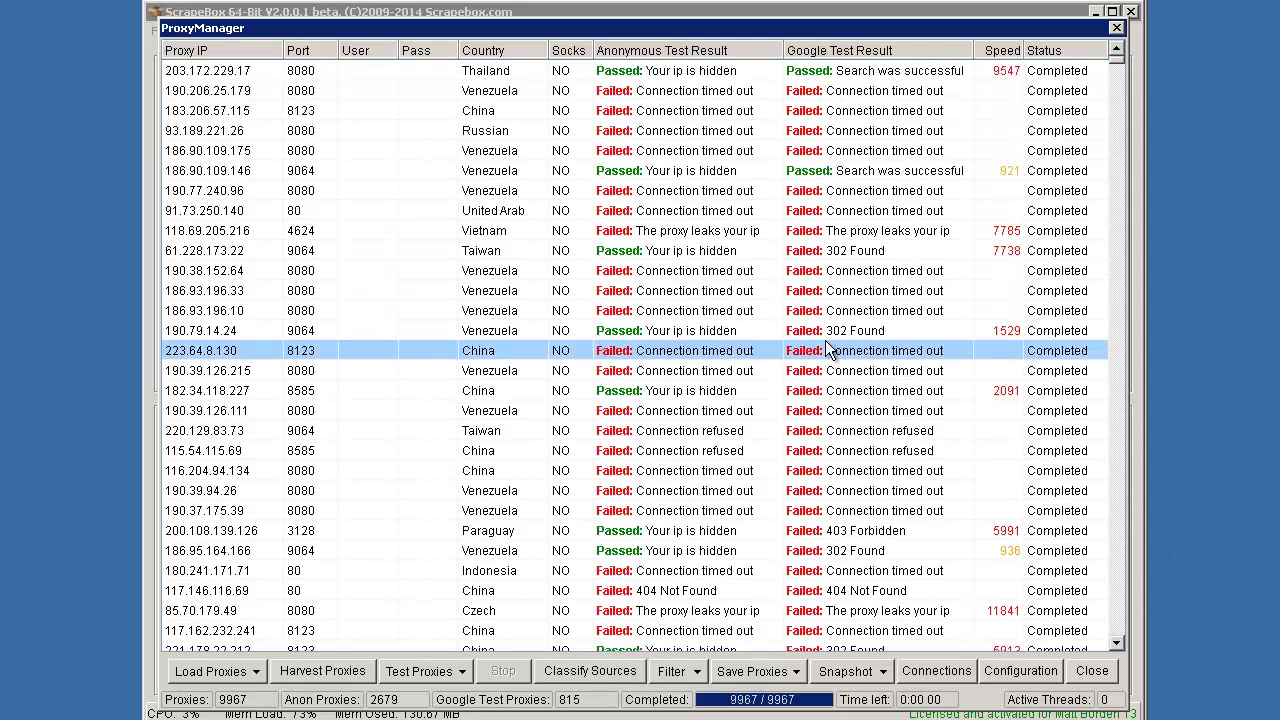
left_click(592, 688)
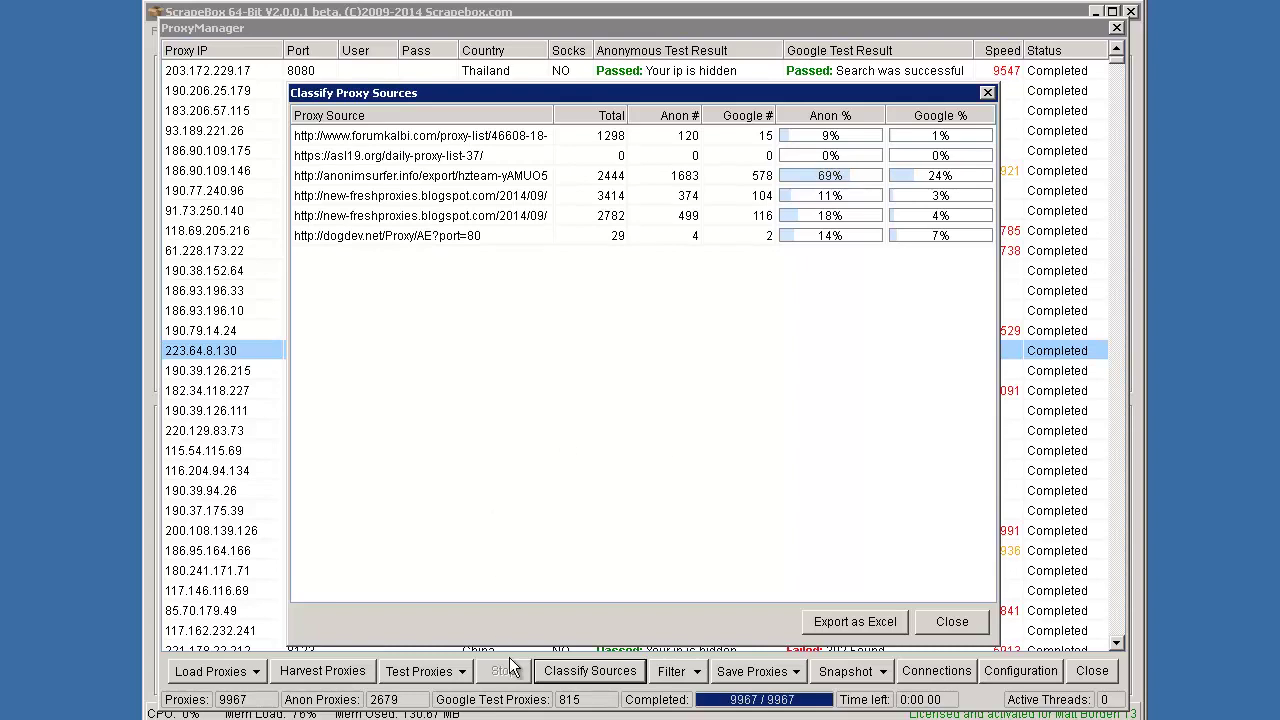
left_click(948, 622)
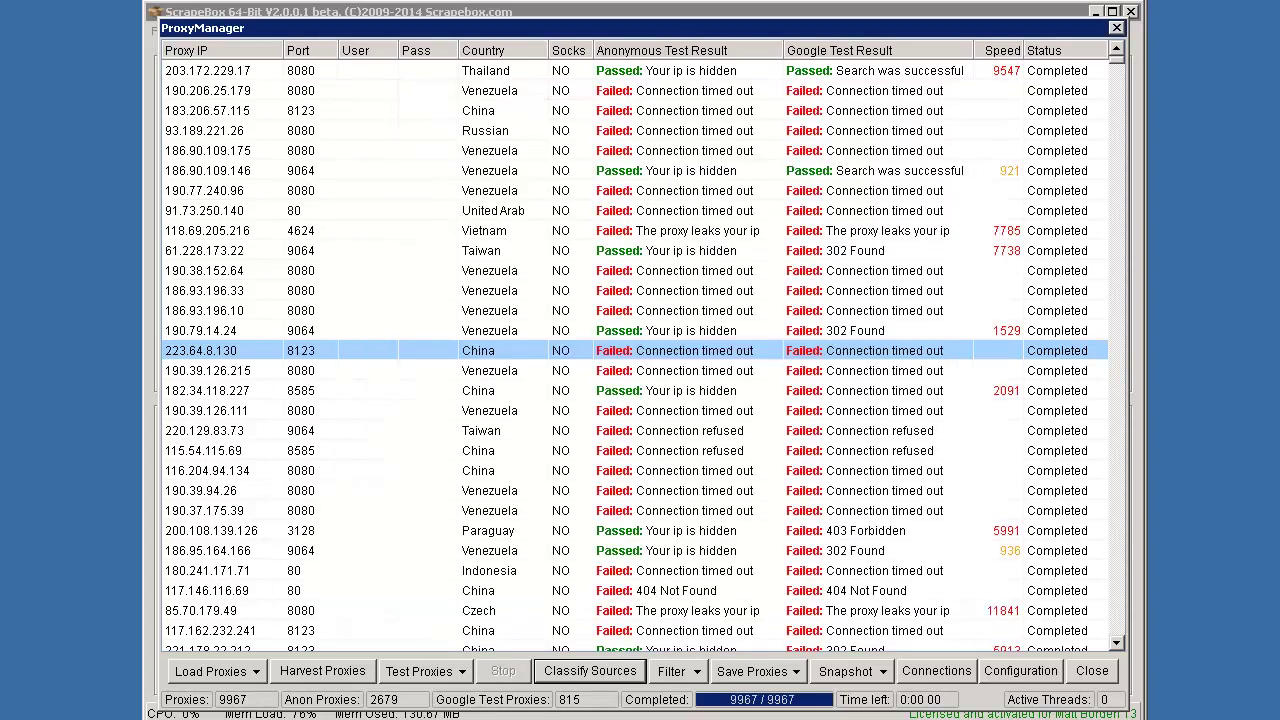
Close the Proxy Manager, review the supported Contact Form platforms, and select Contact Forms mode
left_click(1092, 671)
left_click(437, 115)
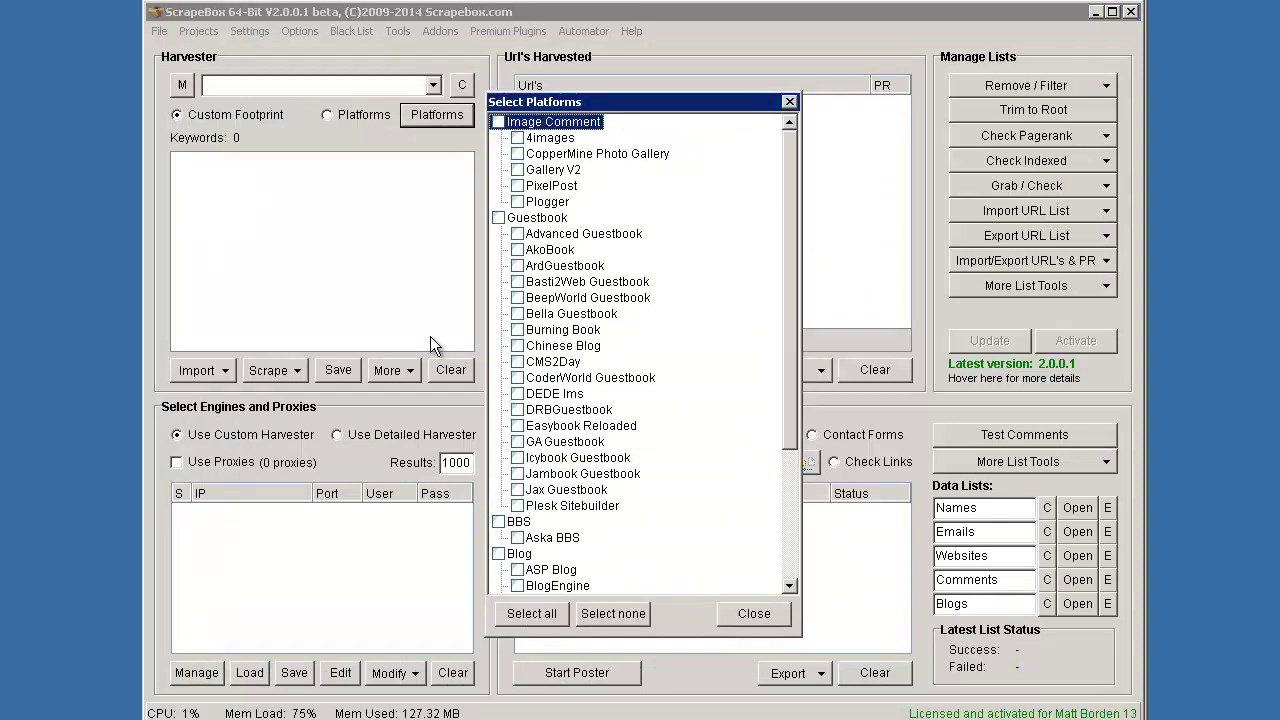
scroll(586, 357, "down", 4)
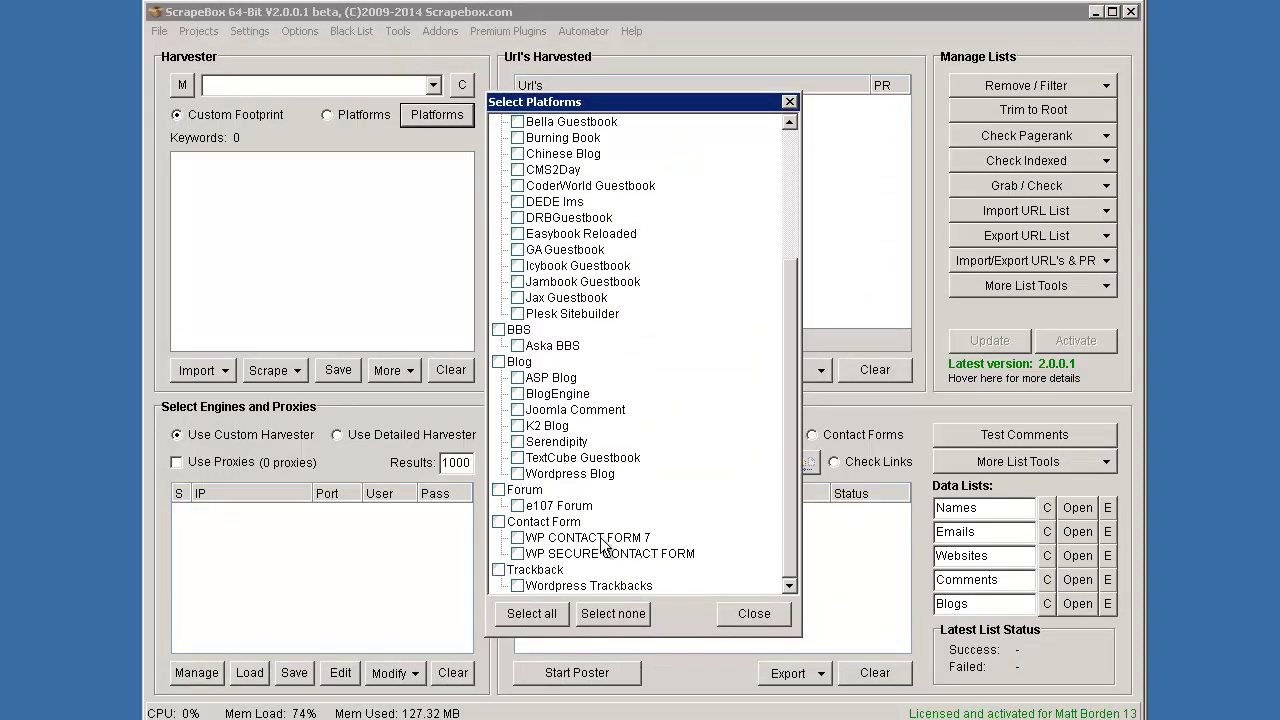
left_click(752, 614)
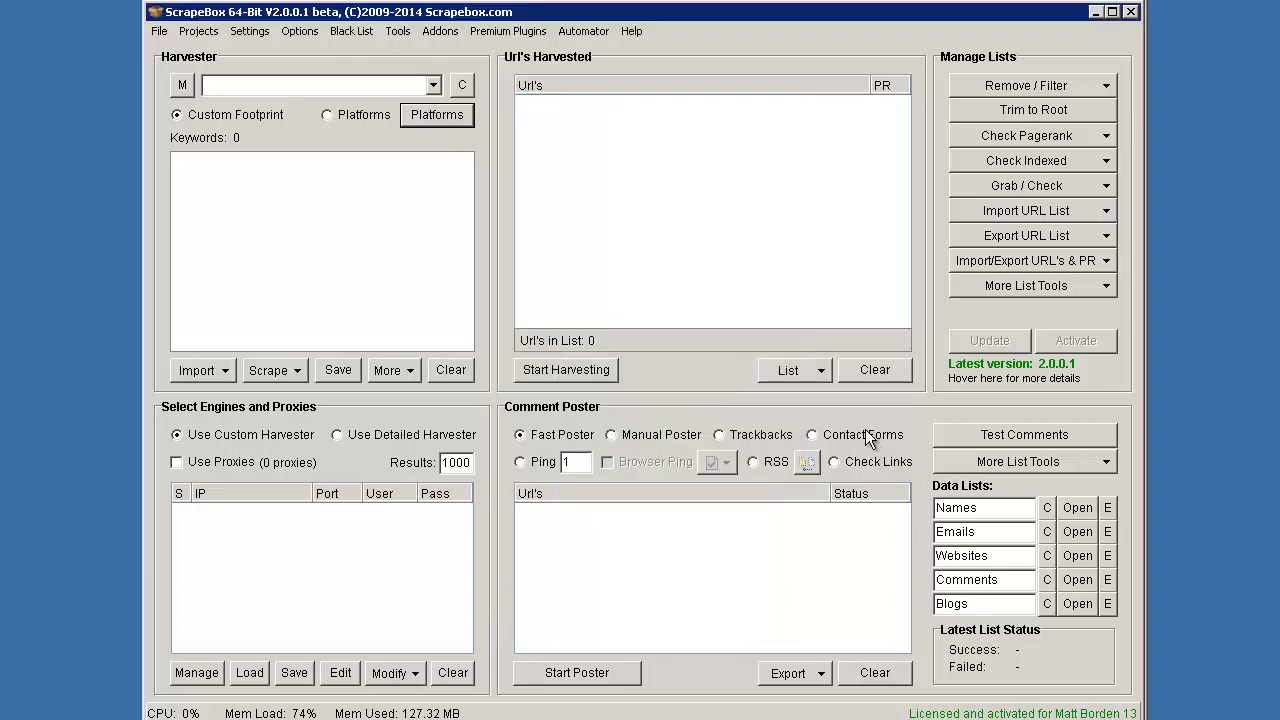
left_click(866, 436)
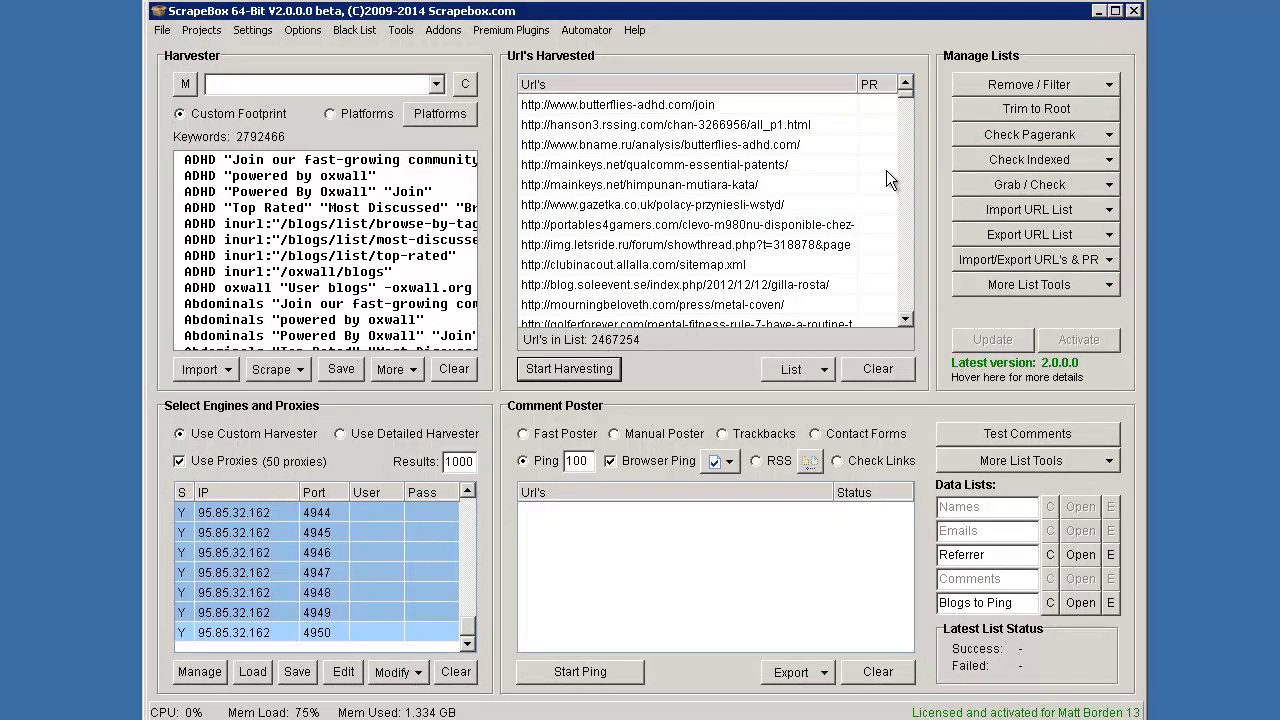
left_click(993, 86)
left_click(1000, 105)
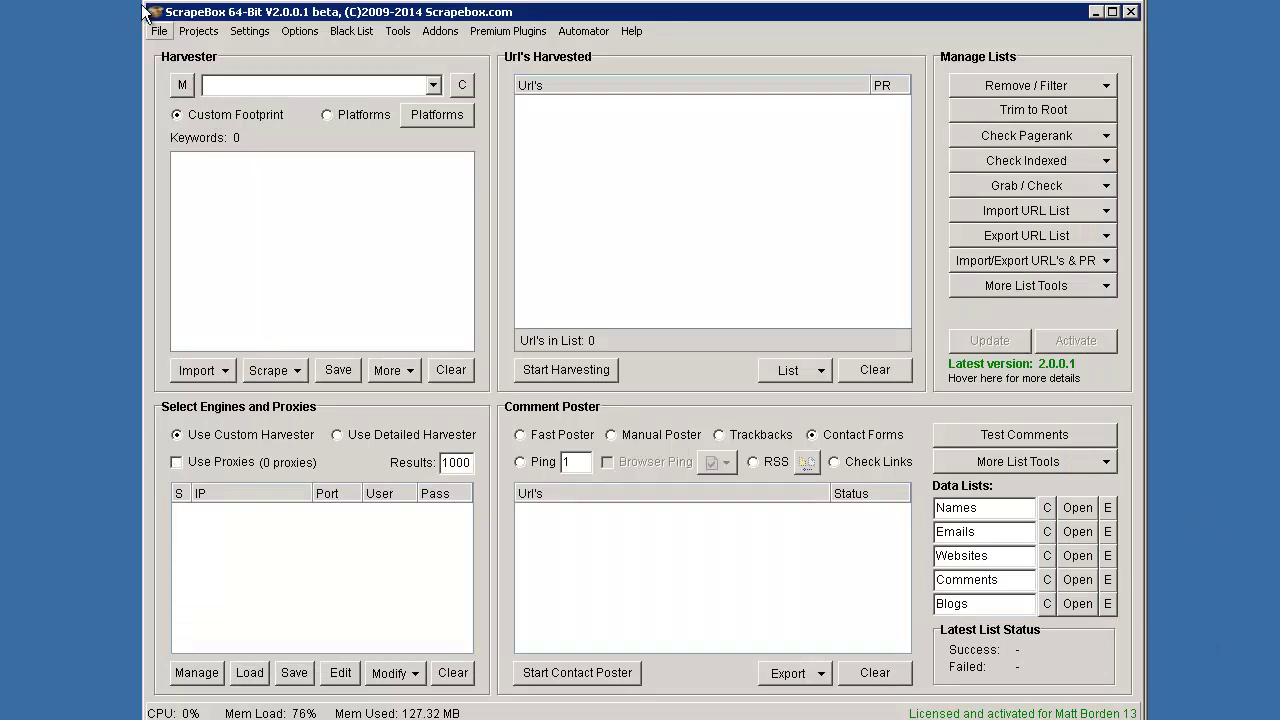
Widen the main window toward the upper left, maximize it, then restore it
left_click_drag(143, 8, 476, 38)
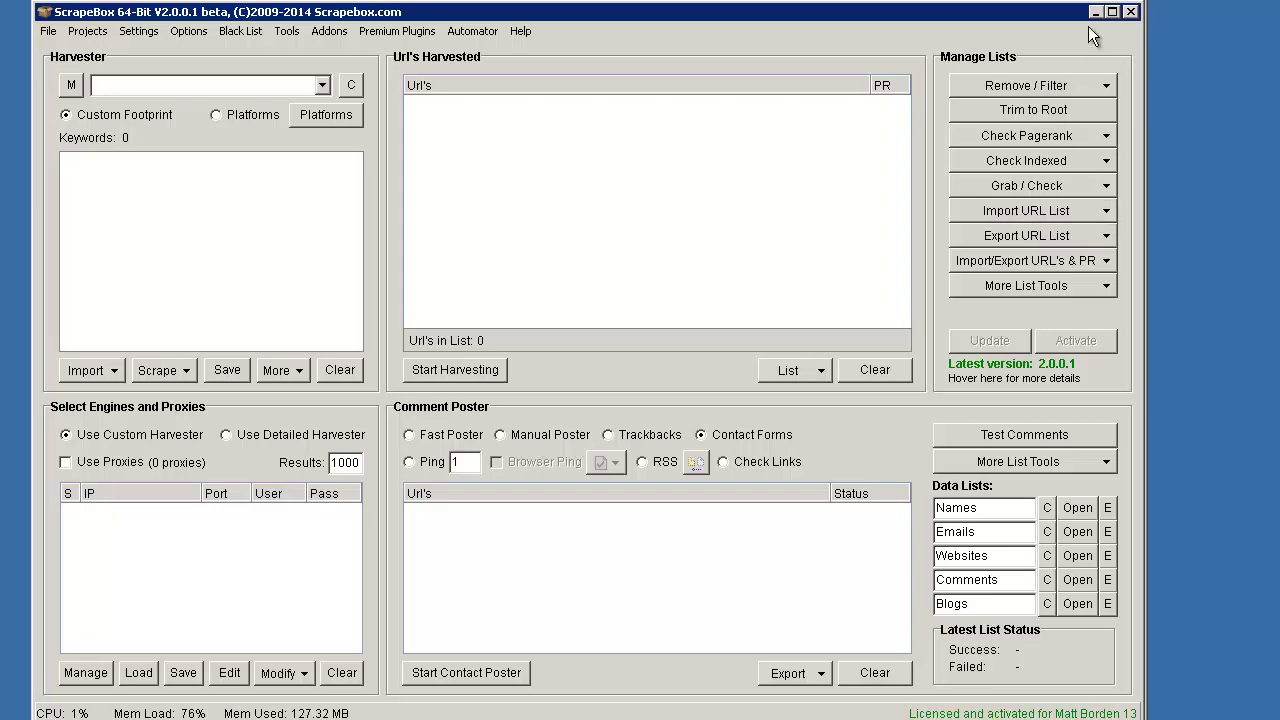
left_click(1112, 12)
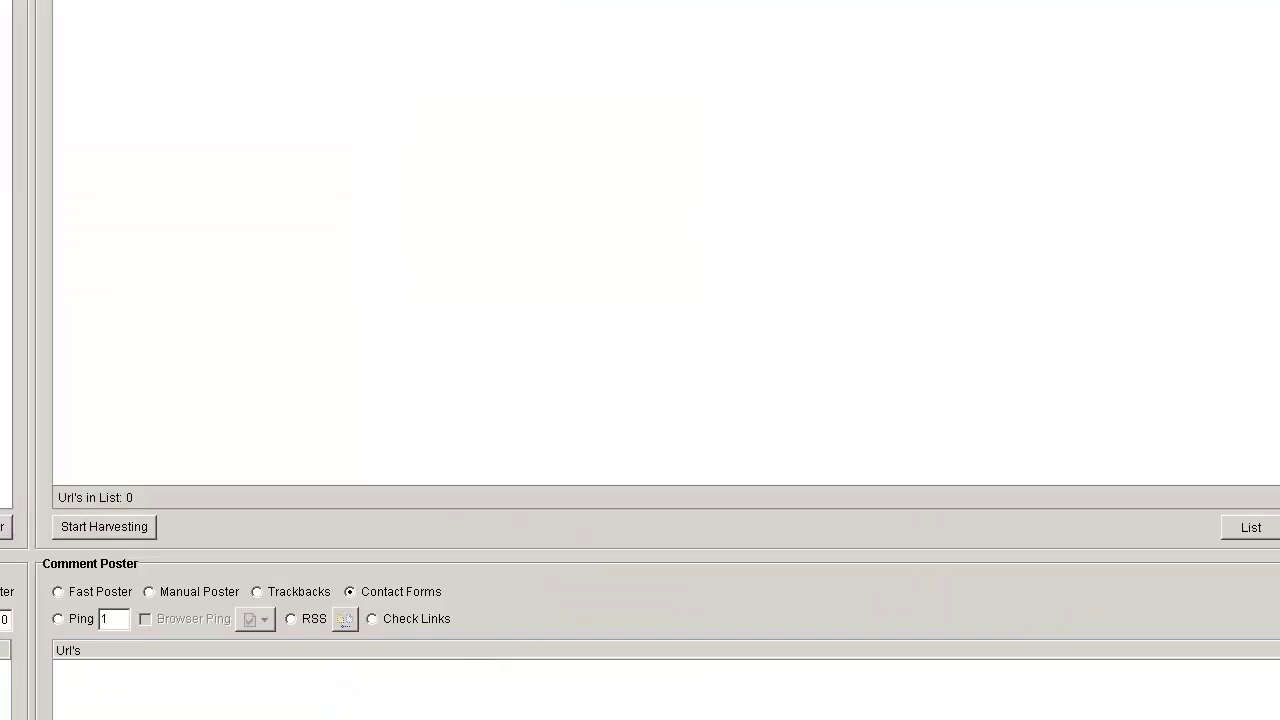
key("super+Down")
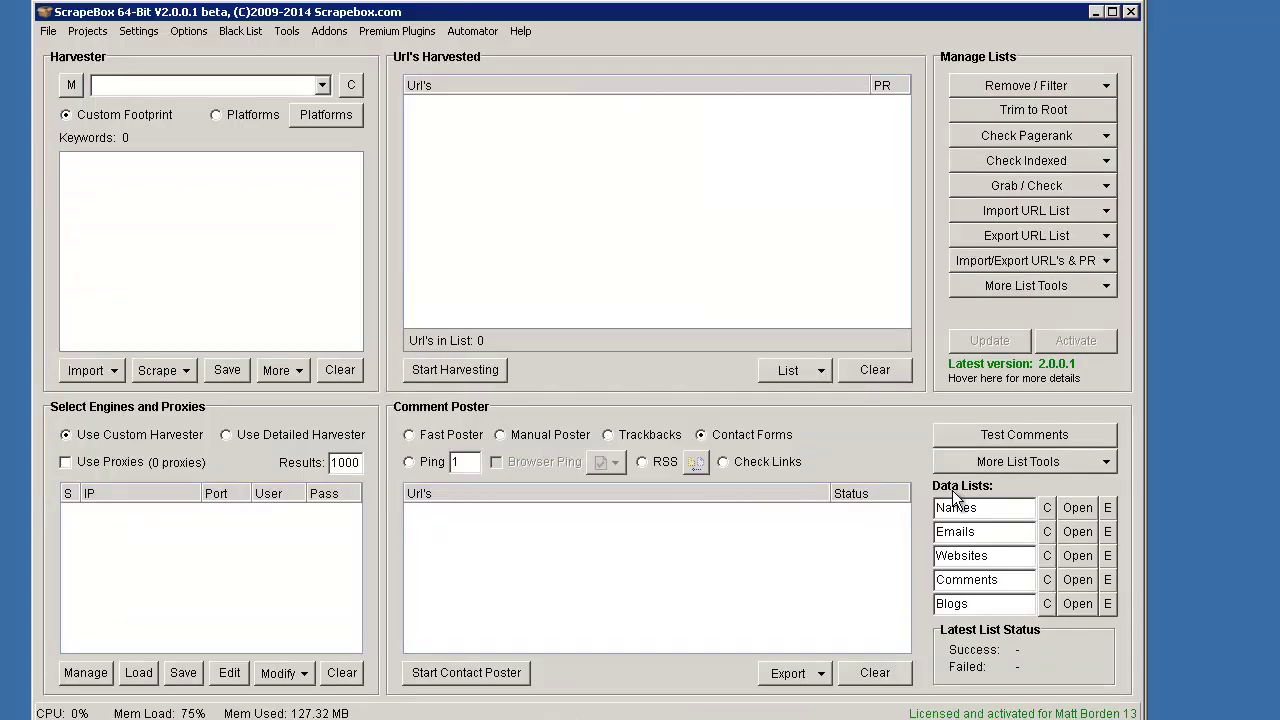